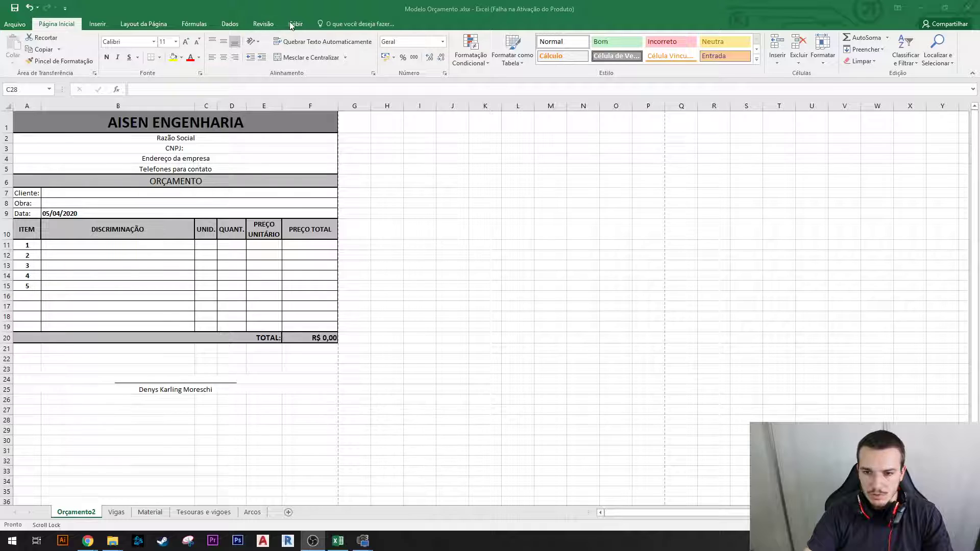
Preview the page breaks of the Orçamento2 sheet and return it to normal view.
{"action": "left_click", "coordinate": [293, 25]}
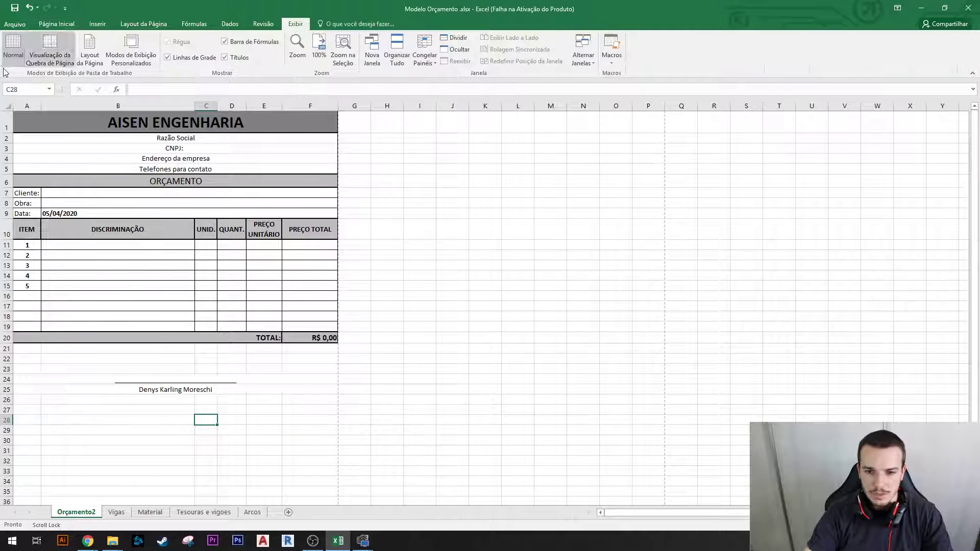
{"action": "left_click", "coordinate": [50, 49]}
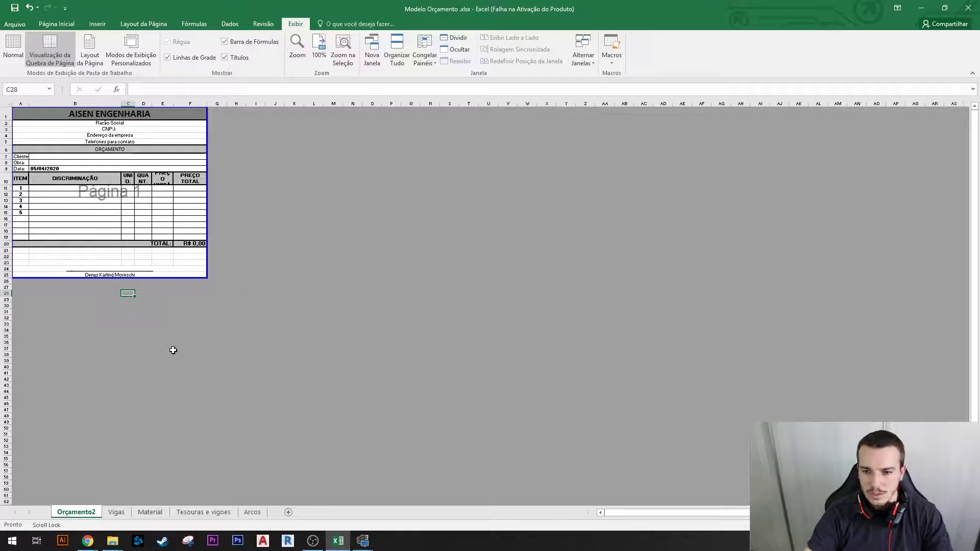
{"action": "left_click", "coordinate": [11, 61]}
{"action": "left_click", "coordinate": [61, 27]}
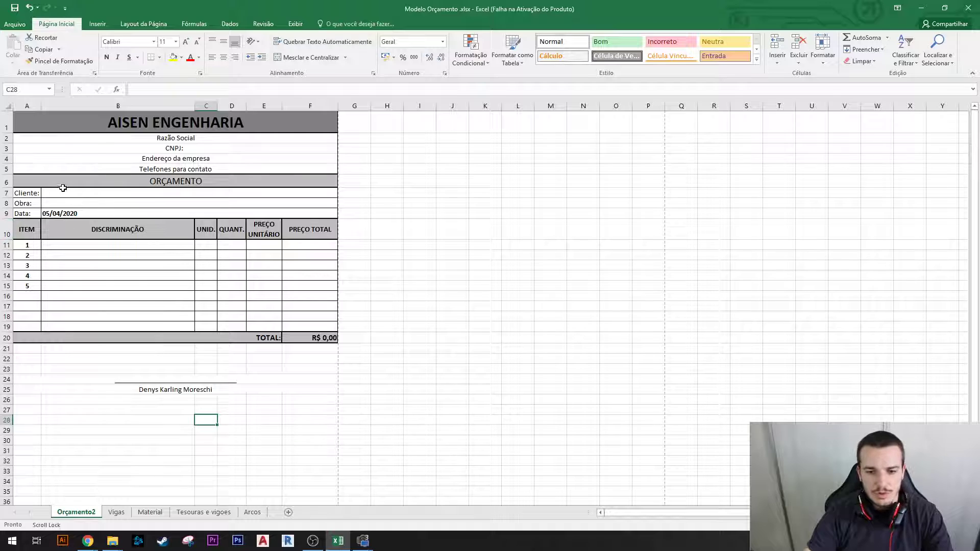
Review the Cliente and Obra fields on Orçamento2 and the Treliça 1 materials and unit values on the Vigas sheet.
{"action": "left_click", "coordinate": [48, 193]}
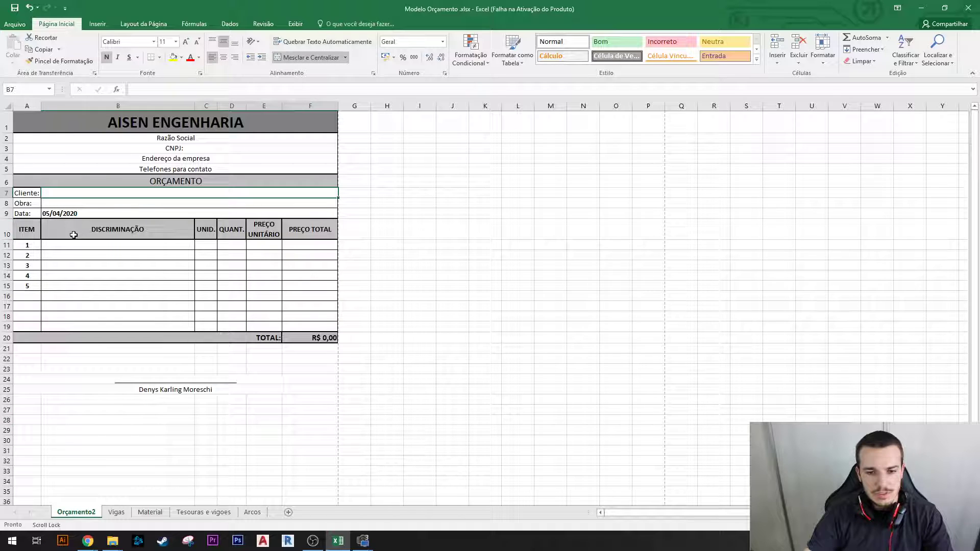
{"action": "left_click", "coordinate": [61, 205]}
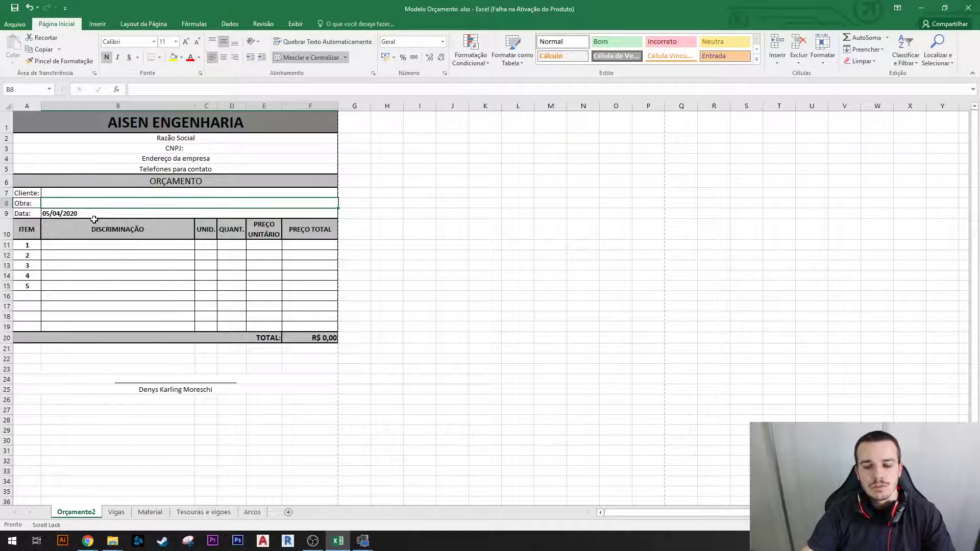
{"action": "left_click", "coordinate": [115, 512]}
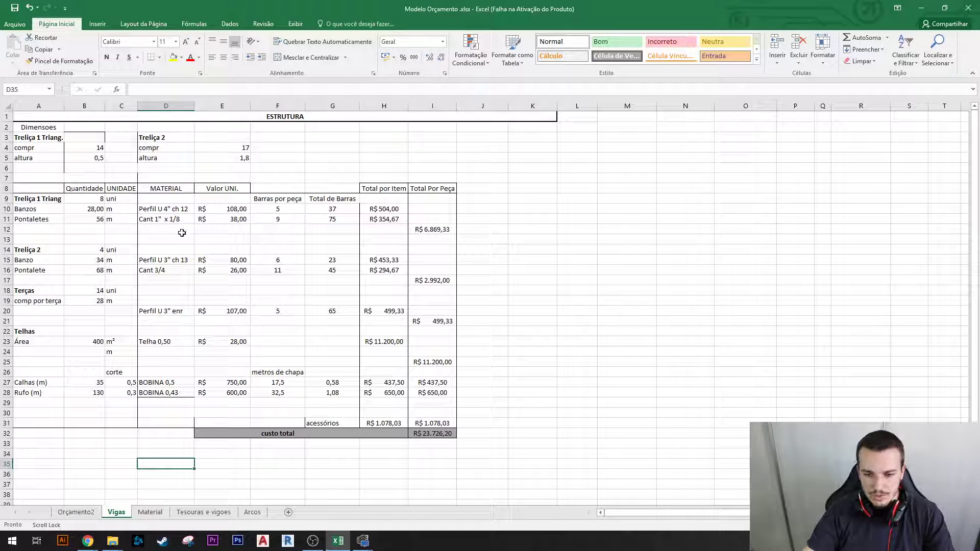
{"action": "left_click_drag", "start_coordinate": [155, 207], "coordinate": [213, 221]}
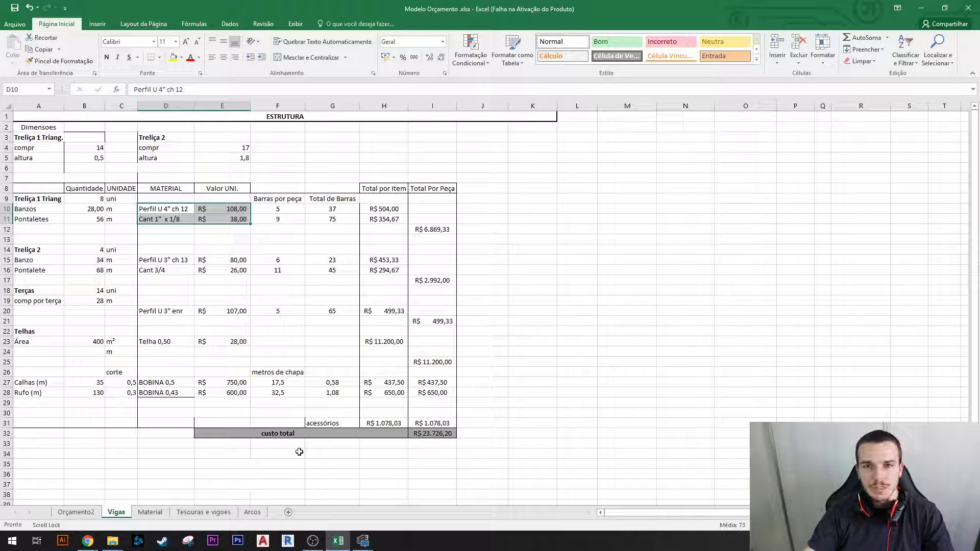
Widen columns A and B of the price list on the Material sheet.
{"action": "left_click", "coordinate": [148, 513]}
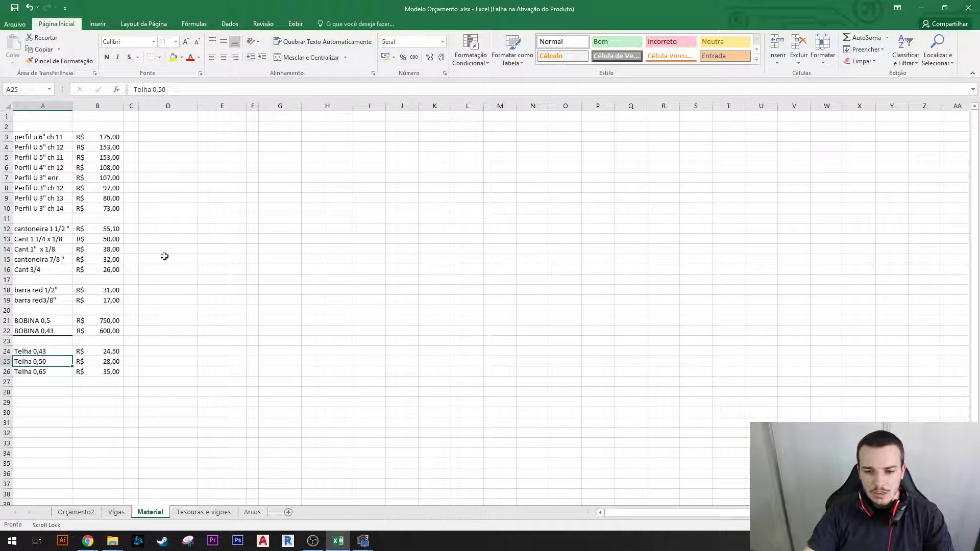
{"action": "left_click_drag", "start_coordinate": [124, 106], "coordinate": [143, 106]}
{"action": "left_click_drag", "start_coordinate": [73, 112], "coordinate": [95, 111]}
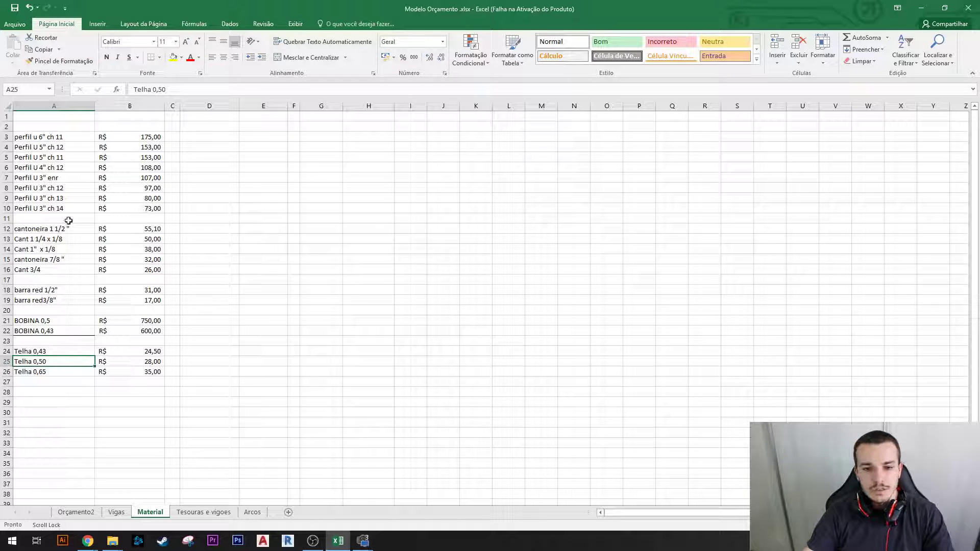
Examine the length and height of both trusses and the Banzos and Pontaletes quantities of Treliça 1 on the Vigas sheet.
{"action": "left_click", "coordinate": [116, 512]}
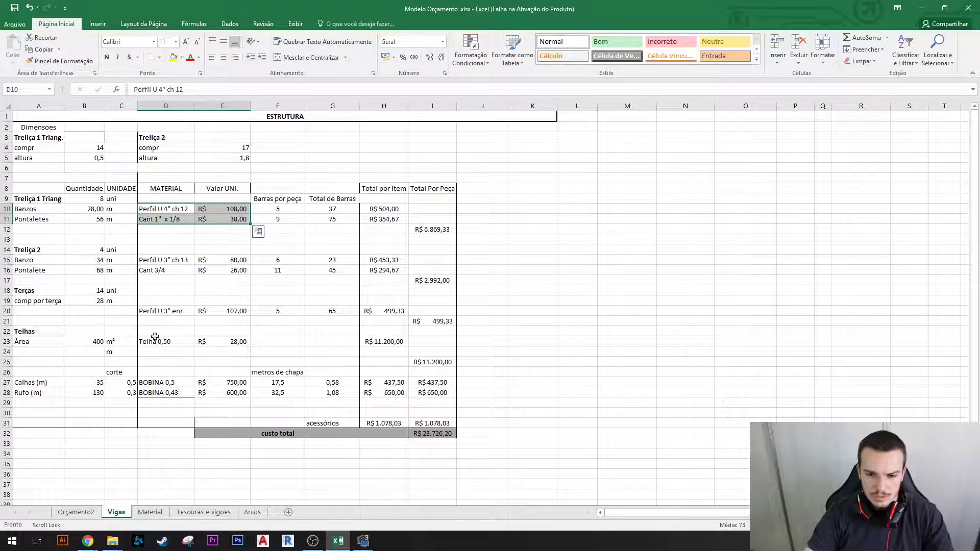
{"action": "left_click_drag", "start_coordinate": [7, 148], "coordinate": [60, 155]}
{"action": "left_click", "coordinate": [57, 157]}
{"action": "left_click_drag", "start_coordinate": [151, 147], "coordinate": [214, 157]}
{"action": "key", "text": "ctrl+c"}
{"action": "left_click", "coordinate": [517, 300]}
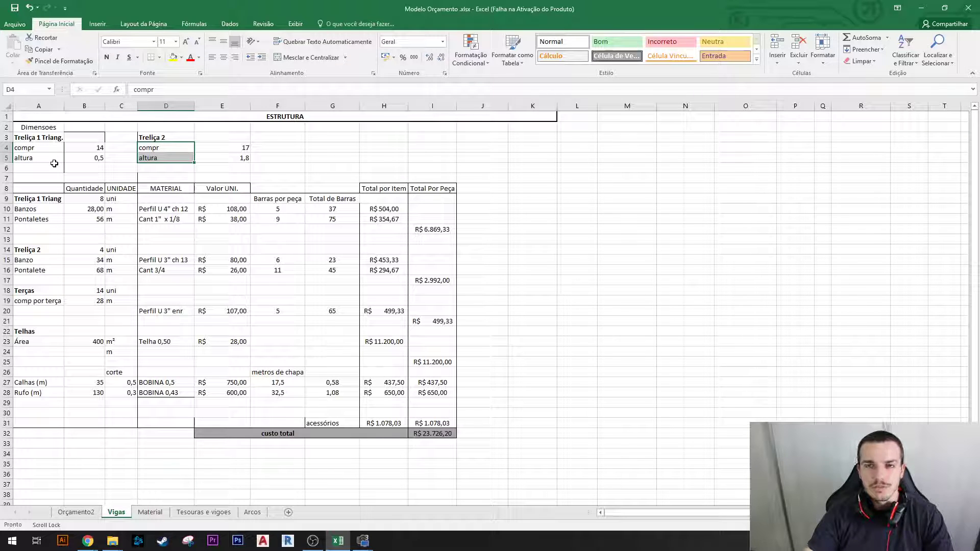
{"action": "key", "text": "ctrl+v"}
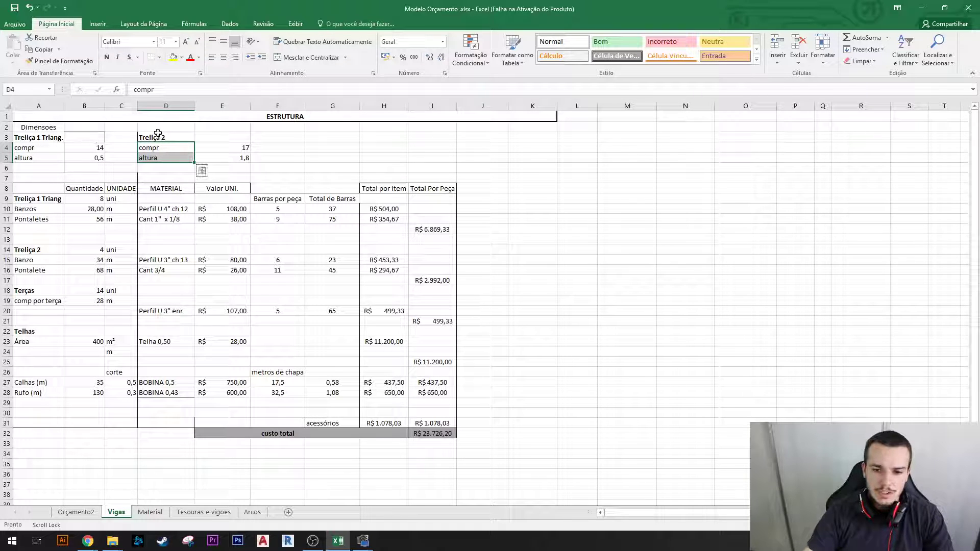
{"action": "left_click_drag", "start_coordinate": [158, 134], "coordinate": [225, 156]}
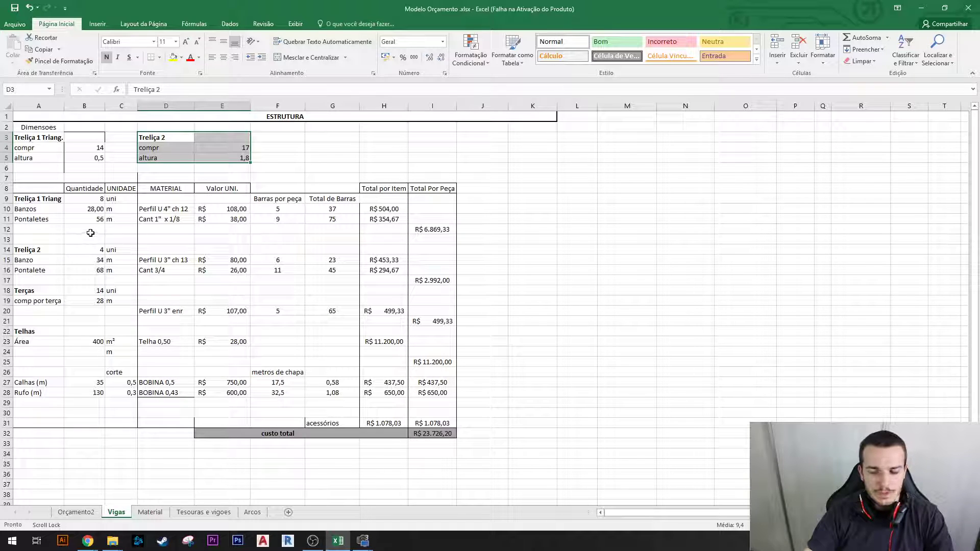
{"action": "left_click", "coordinate": [93, 211]}
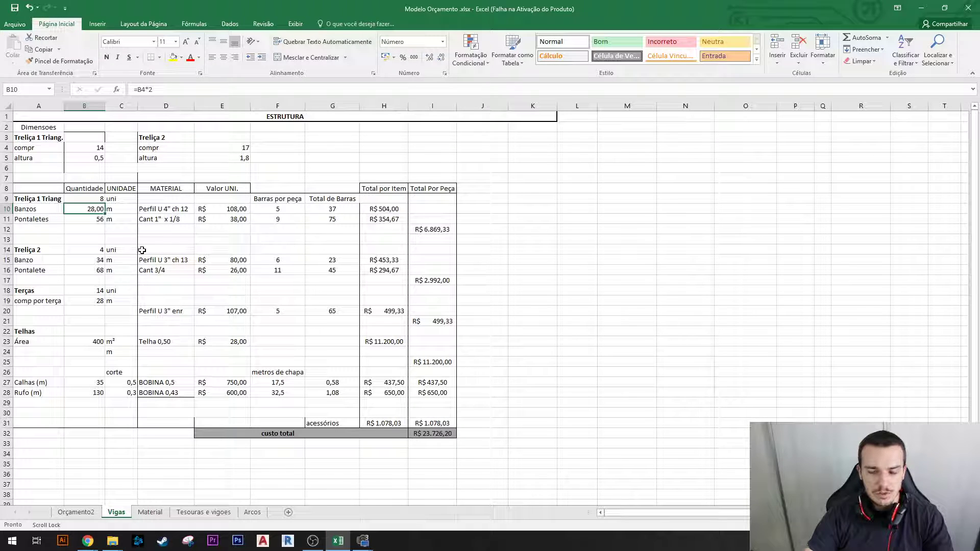
{"action": "left_click", "coordinate": [90, 221]}
{"action": "left_click", "coordinate": [41, 223]}
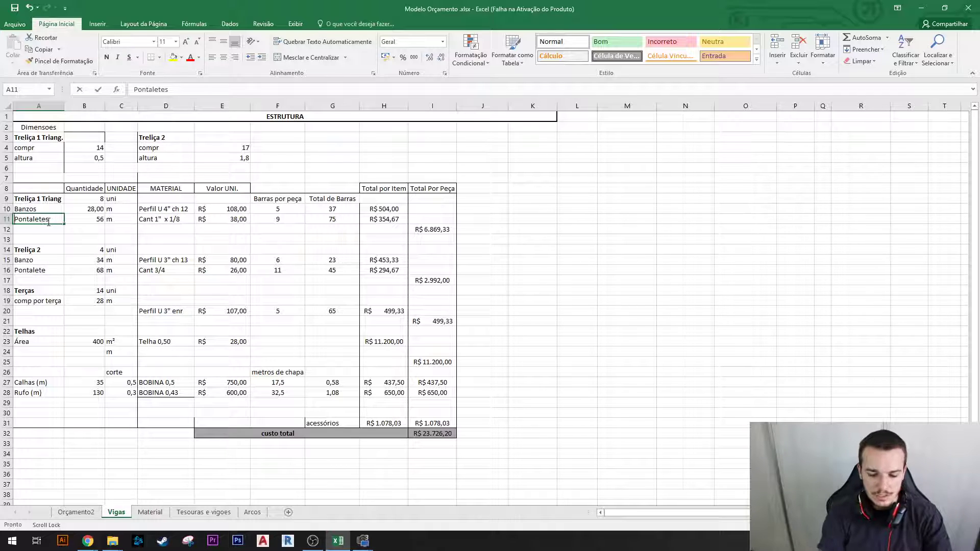
{"action": "type", "text": "Cantoneira"}
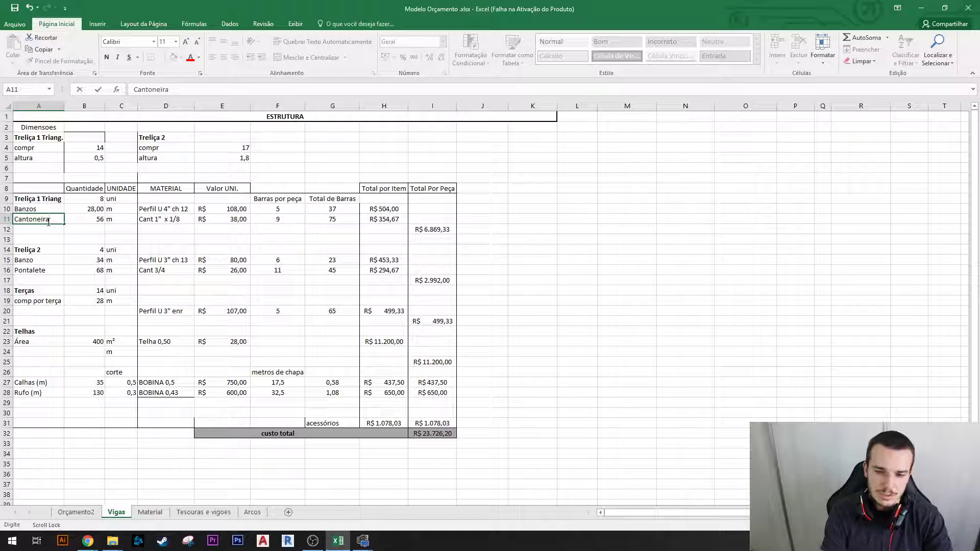
{"action": "key", "text": "ctrl+z"}
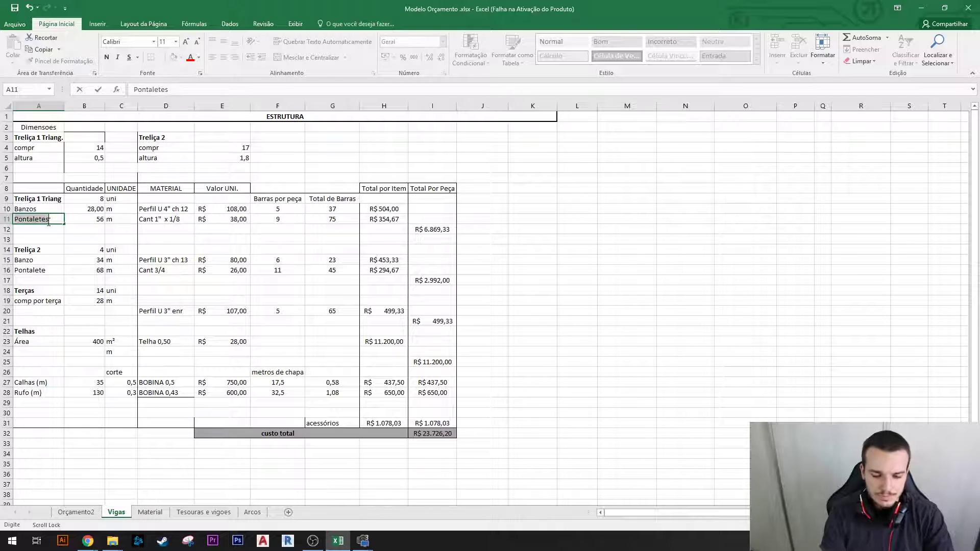
{"action": "left_click", "coordinate": [119, 209]}
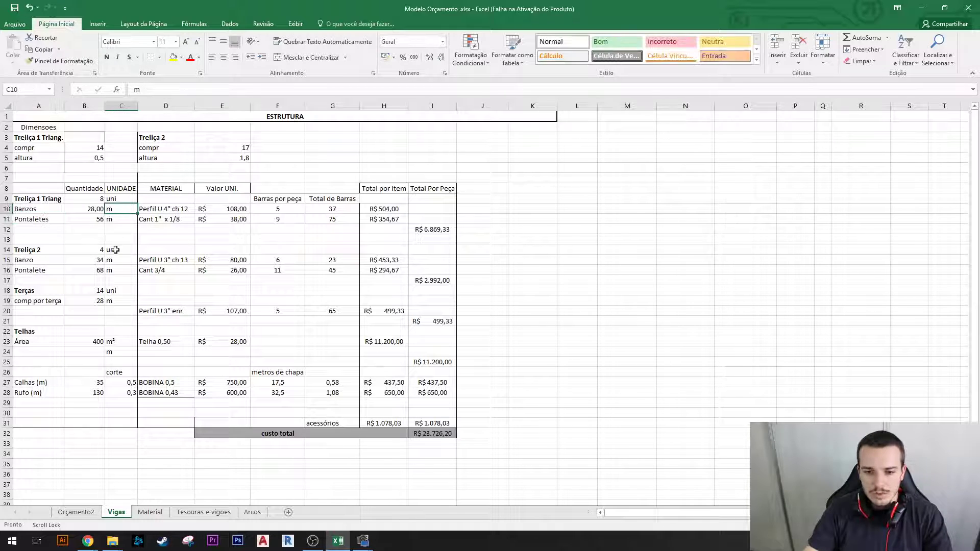
Inspect the Banzos and Pontaletes materials and their unit values for Treliça 1.
{"action": "left_click", "coordinate": [167, 210]}
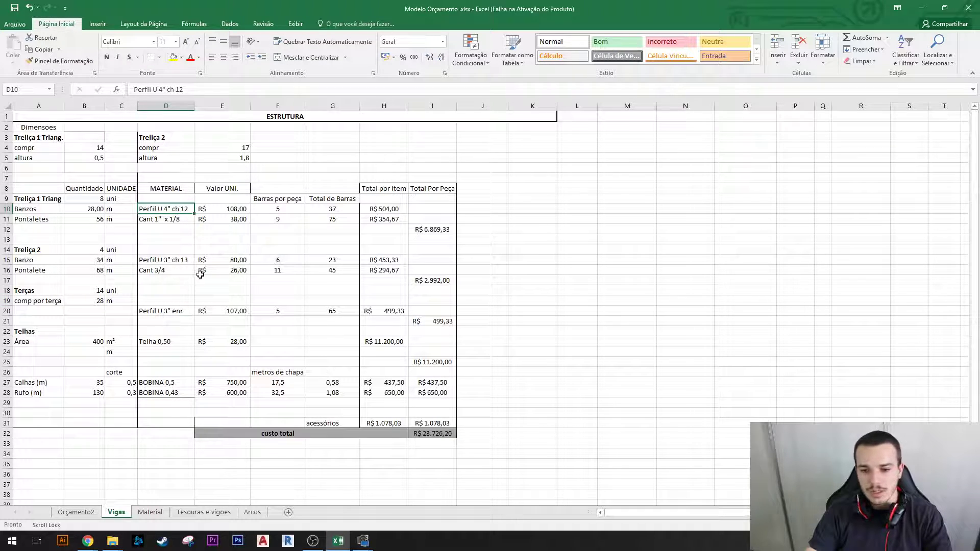
{"action": "left_click", "coordinate": [159, 220]}
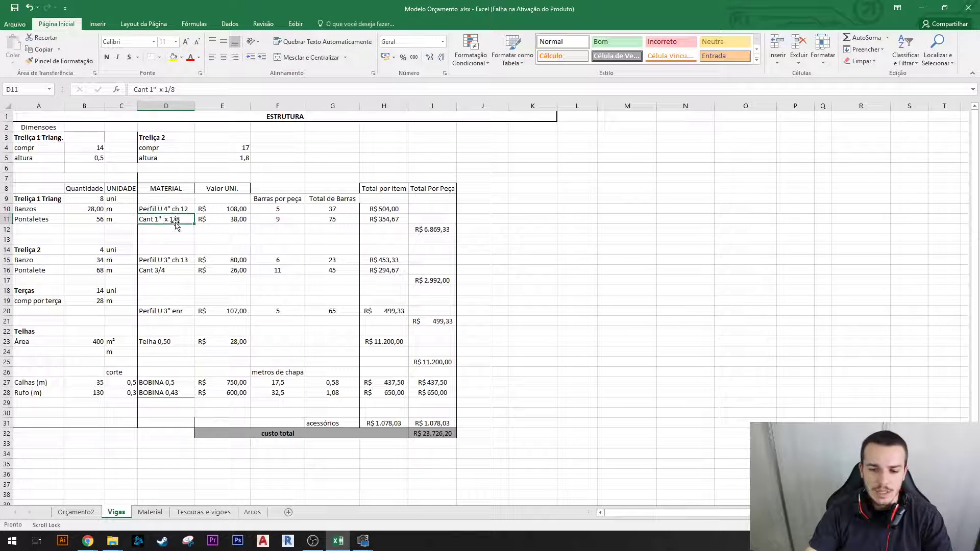
{"action": "left_click", "coordinate": [174, 208]}
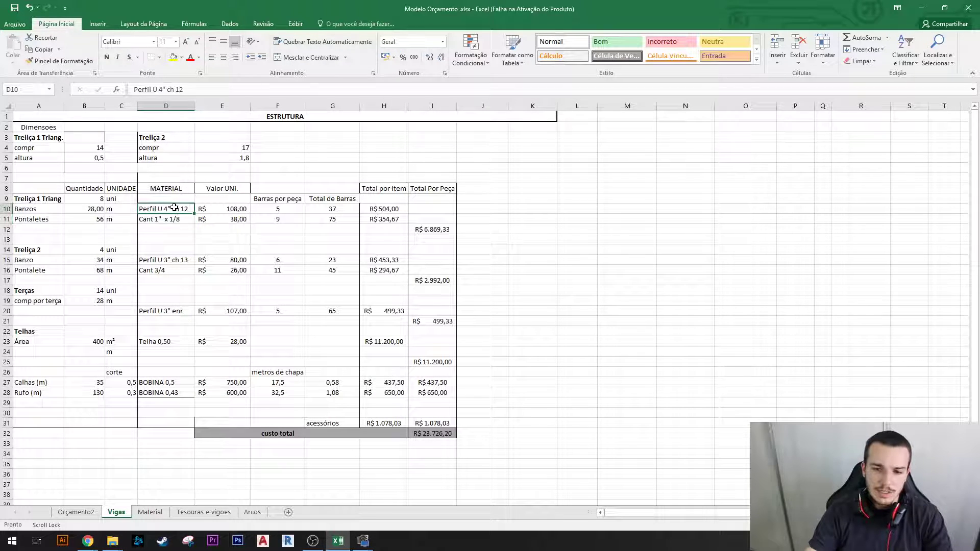
{"action": "left_click", "coordinate": [232, 209]}
{"action": "left_click", "coordinate": [200, 222]}
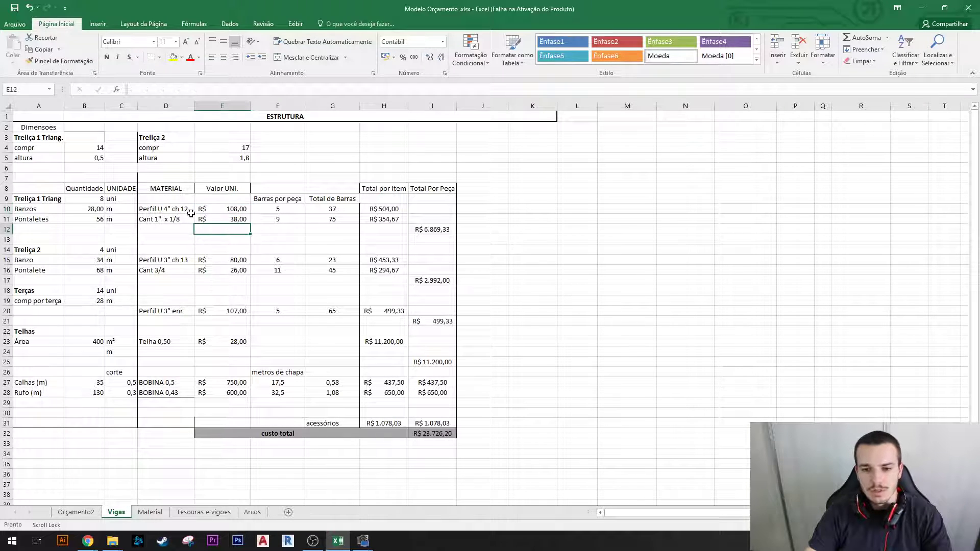
Clear the Banzos unit value in E10, beside the Perfil U 4" ch 12 material.
{"action": "left_click", "coordinate": [175, 210]}
{"action": "left_click", "coordinate": [228, 208]}
{"action": "key", "text": "Delete"}
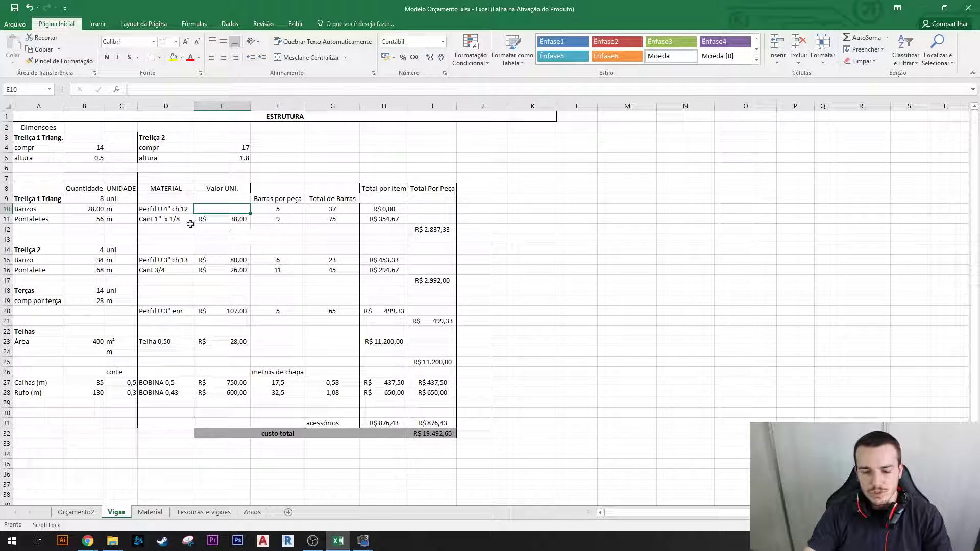
{"action": "left_click", "coordinate": [167, 210]}
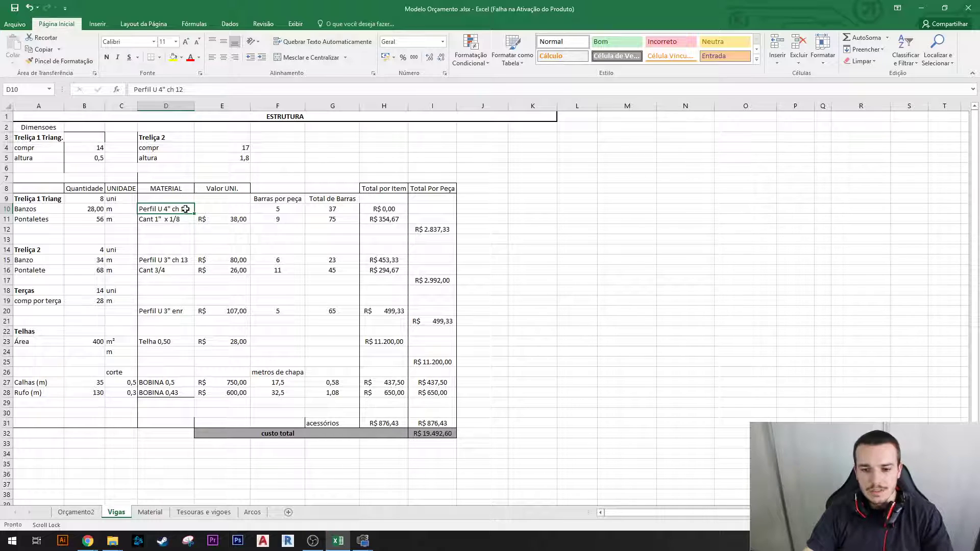
Start a PROCV formula in E10 with the Banzos material in D10 as the lookup value.
{"action": "left_click", "coordinate": [224, 208]}
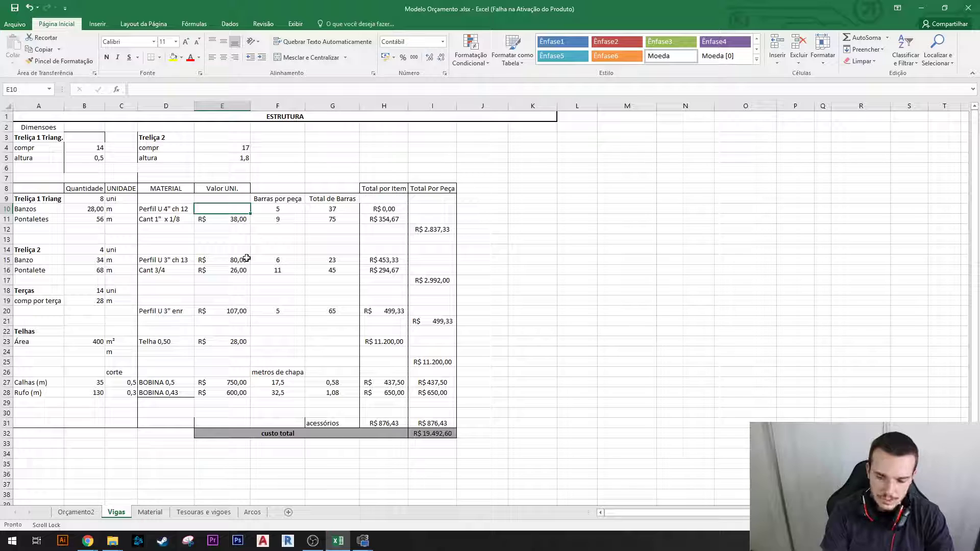
{"action": "type", "text": "="}
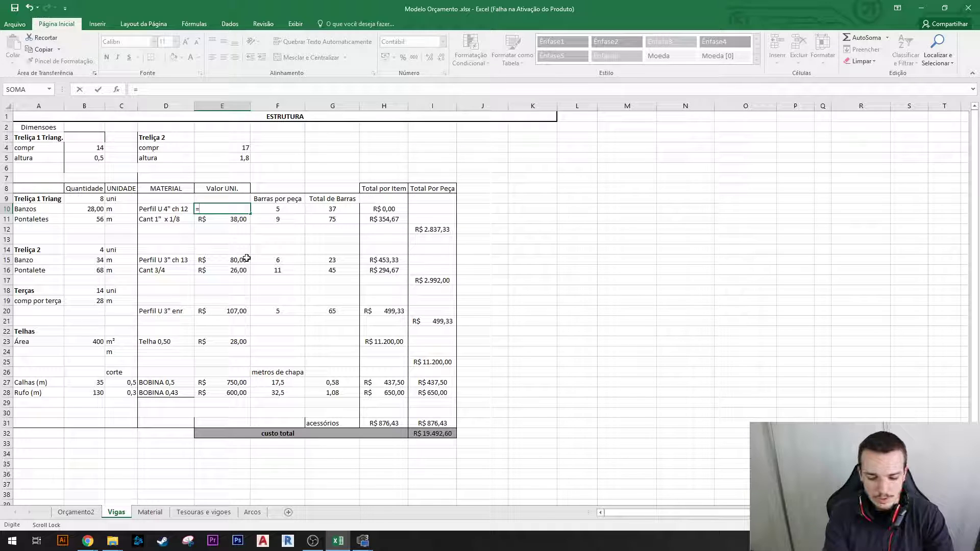
{"action": "type", "text": "proc"}
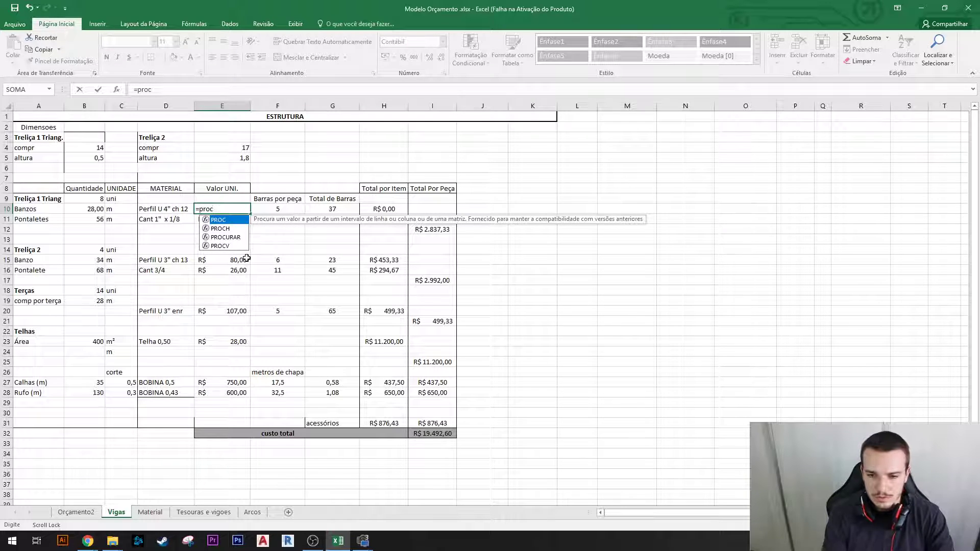
{"action": "key", "text": "Down"}
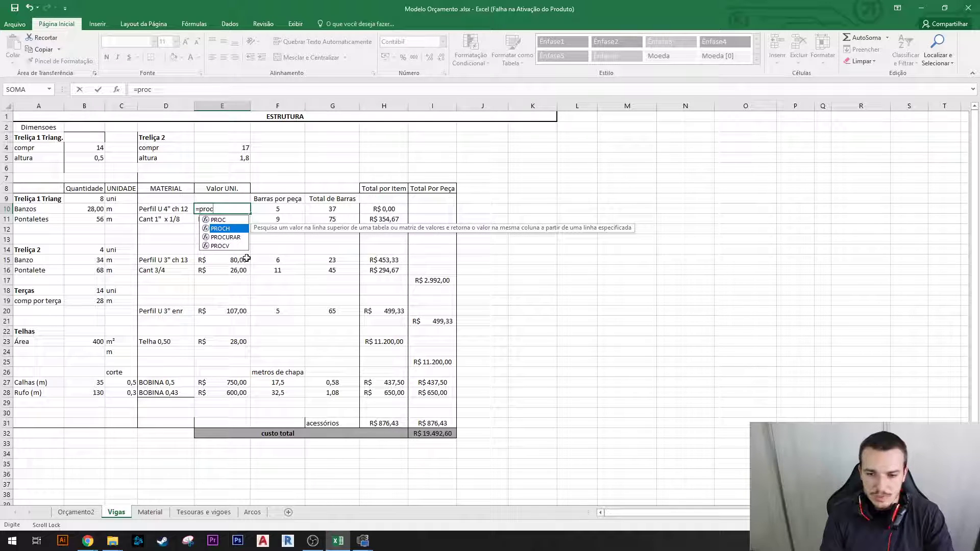
{"action": "key", "text": "Down"}
{"action": "key", "text": "Down"}
{"action": "key", "text": "Tab"}
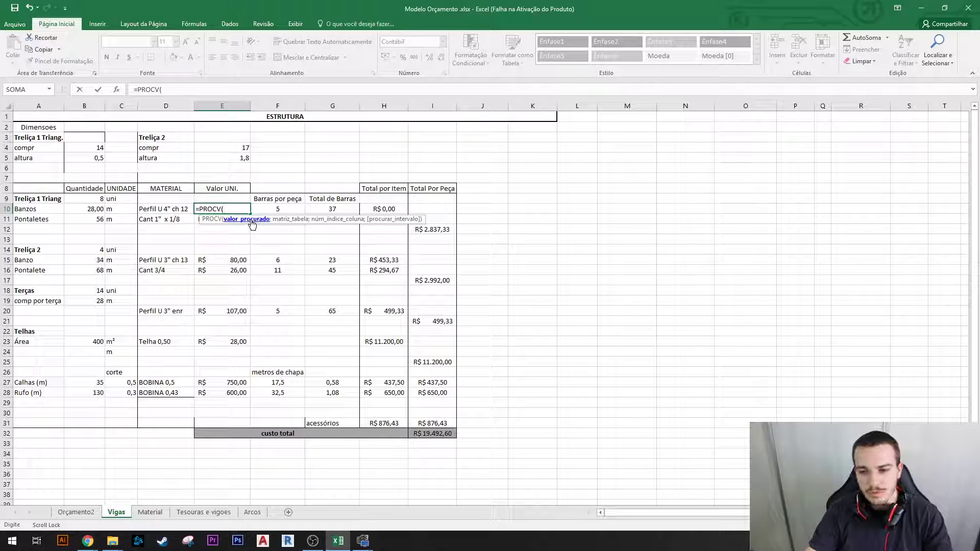
{"action": "left_click", "coordinate": [164, 209]}
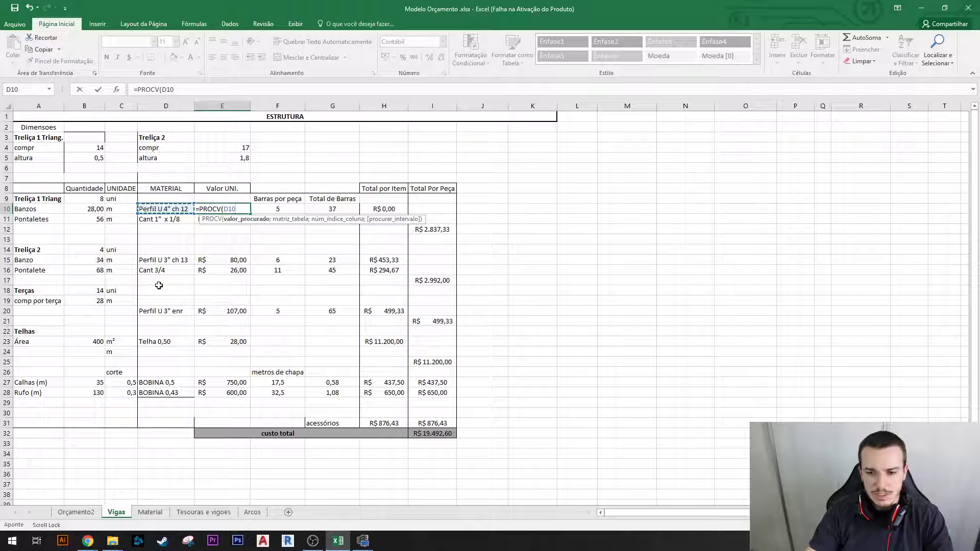
{"action": "type", "text": ";"}
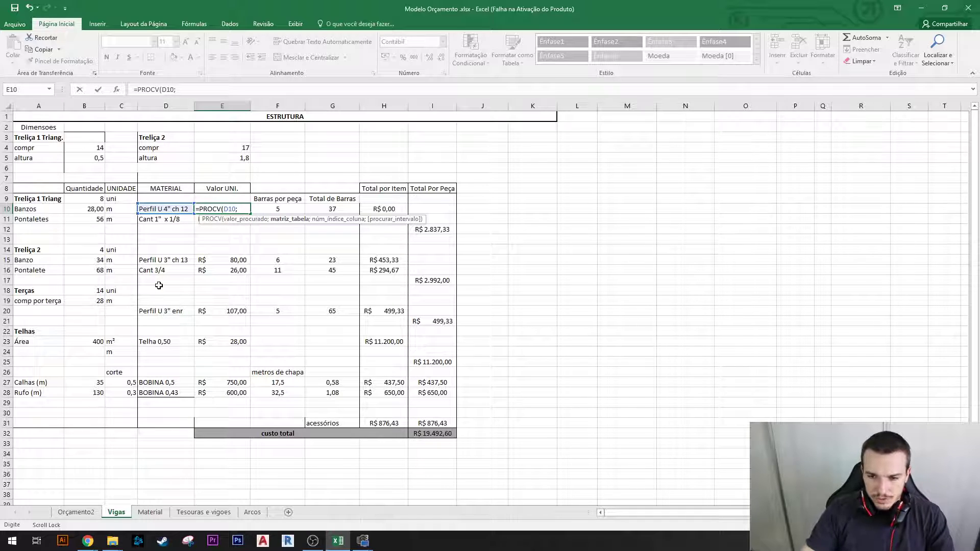
Set the PROCV table range to A3:B26 on the Material sheet and continue to the column index argument.
{"action": "left_click", "coordinate": [150, 512]}
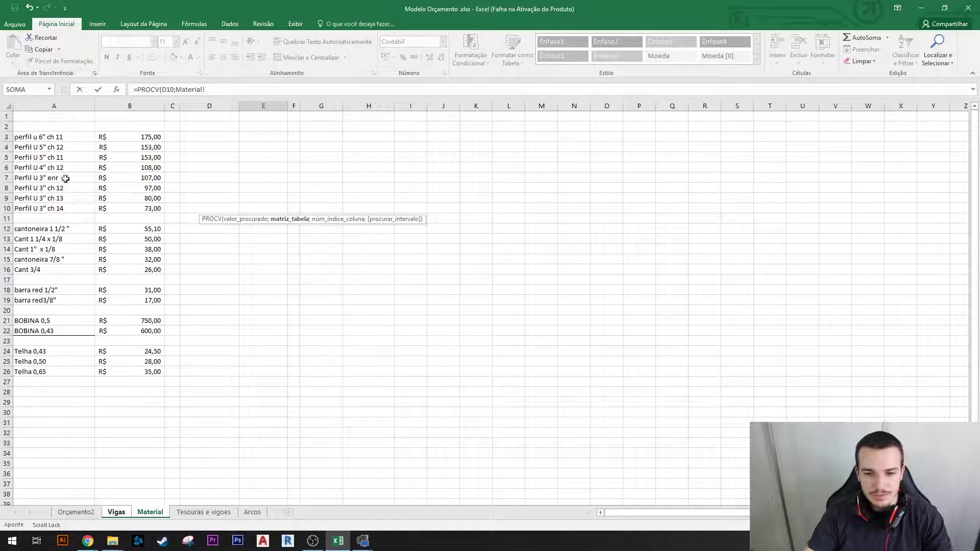
{"action": "left_click_drag", "start_coordinate": [29, 139], "coordinate": [129, 371]}
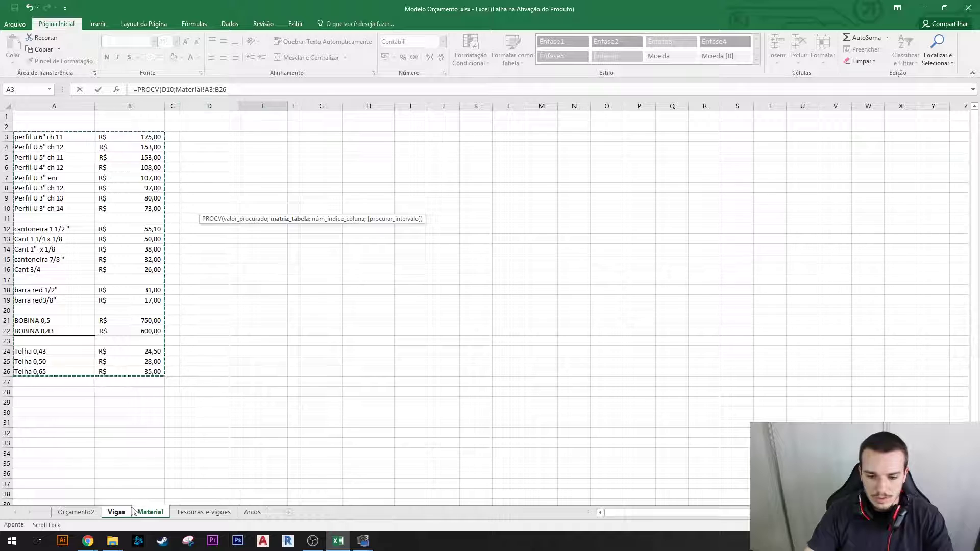
{"action": "left_click", "coordinate": [244, 87]}
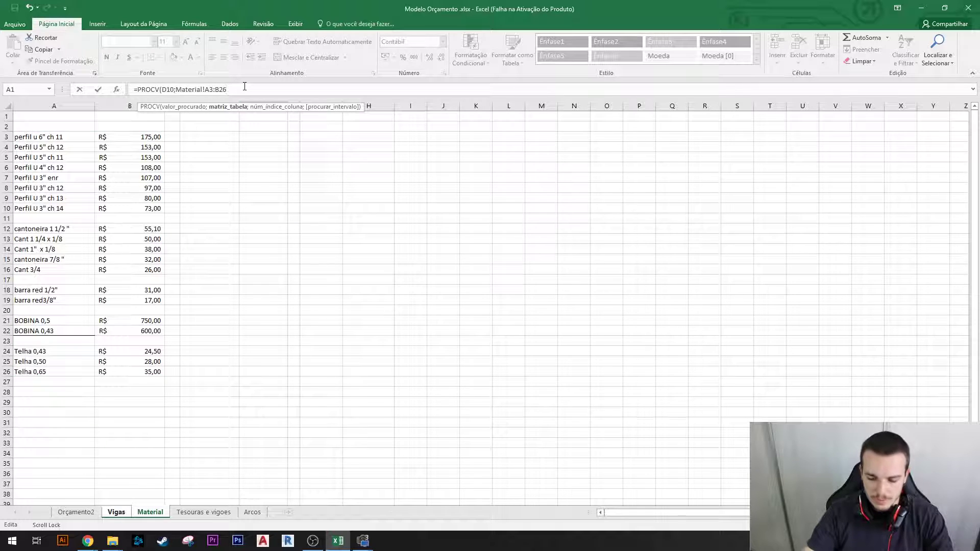
{"action": "type", "text": ";"}
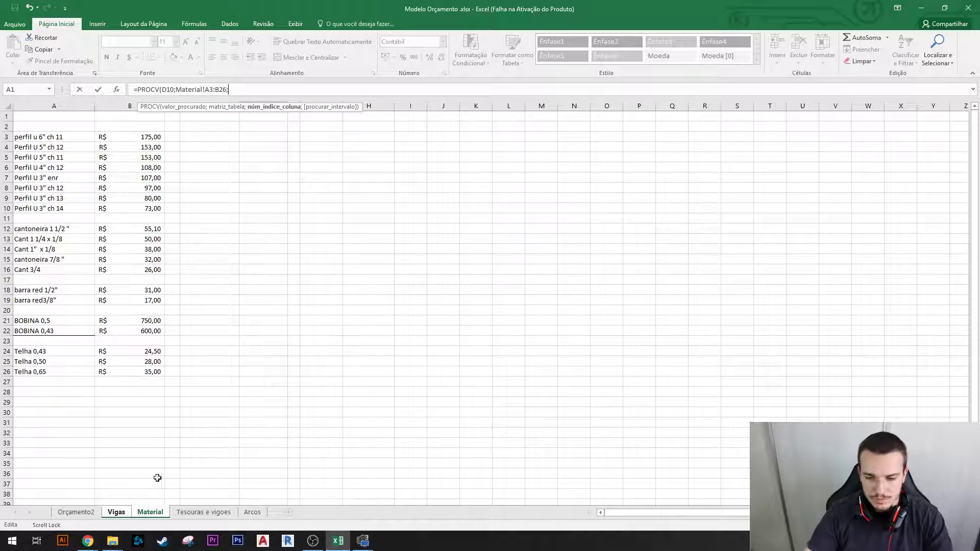
Complete the E10 PROCV formula with column index 2 and FALSO for an exact match.
{"action": "left_click", "coordinate": [116, 512]}
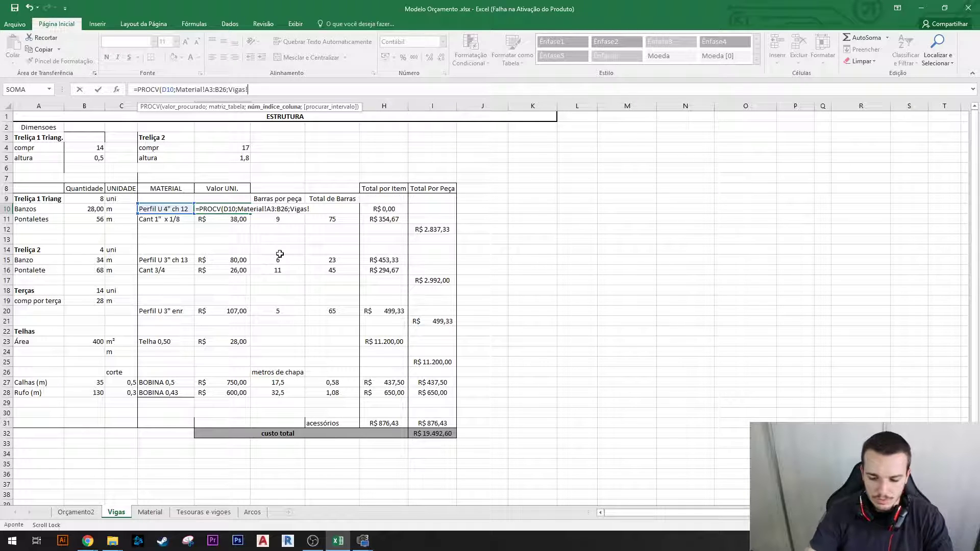
{"action": "key", "text": "BackSpace"}
{"action": "key", "text": "BackSpace"}
{"action": "key", "text": "BackSpace"}
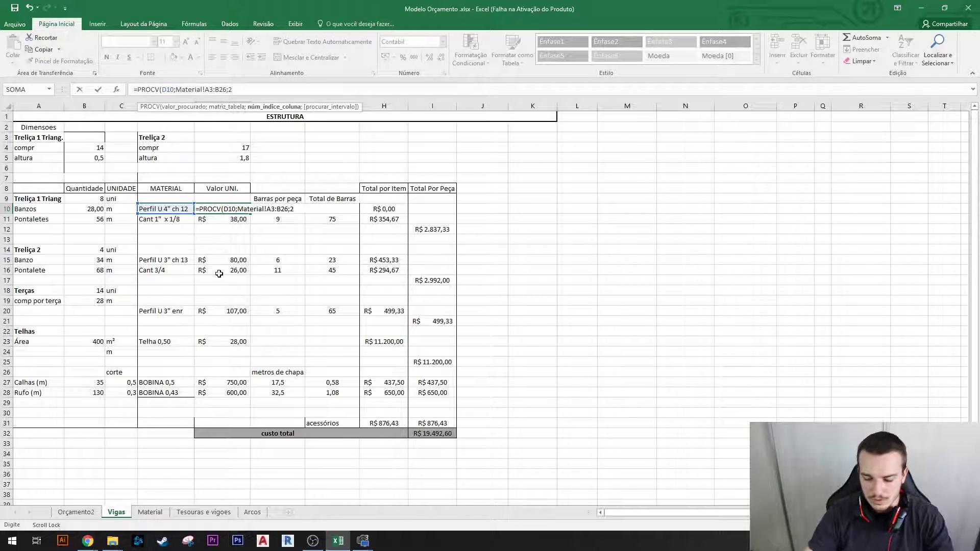
{"action": "type", "text": ";"}
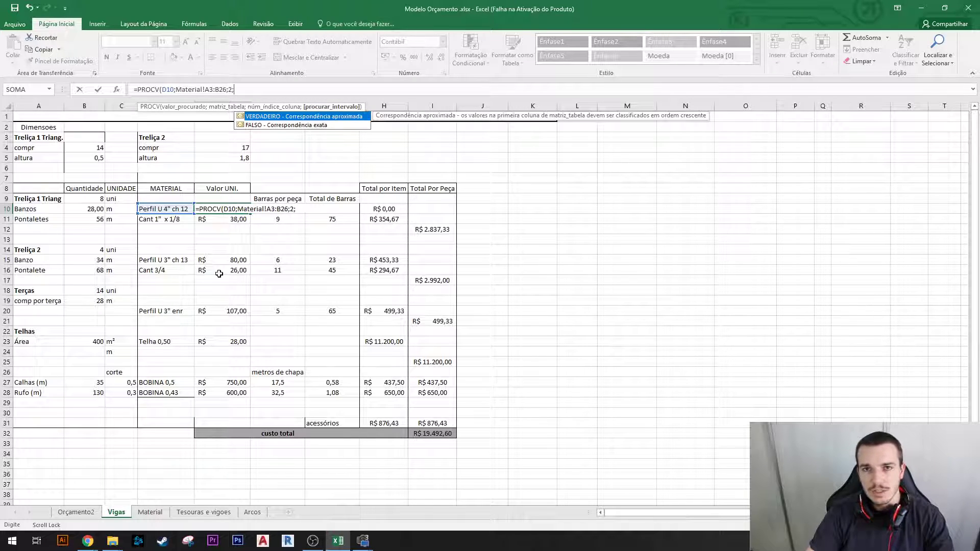
{"action": "key", "text": "Down"}
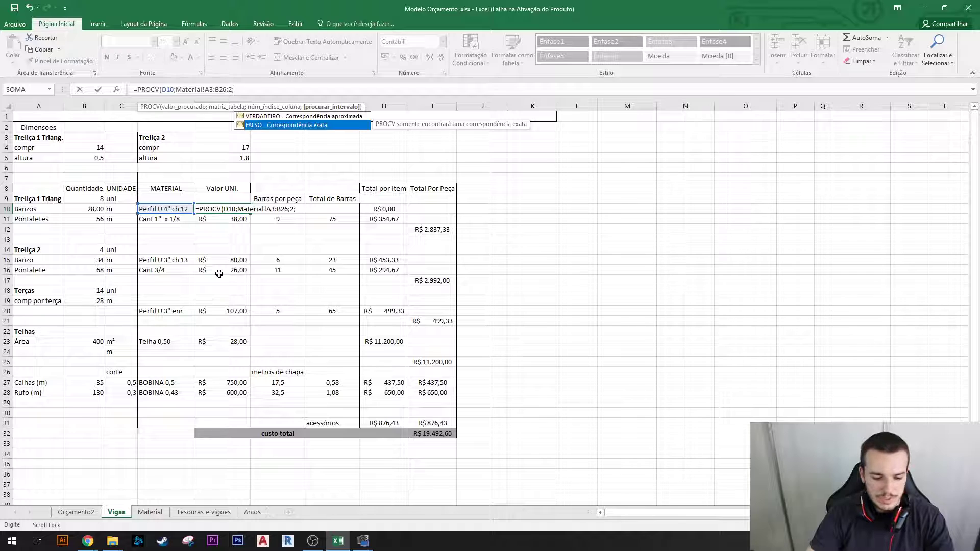
{"action": "key", "text": "Tab"}
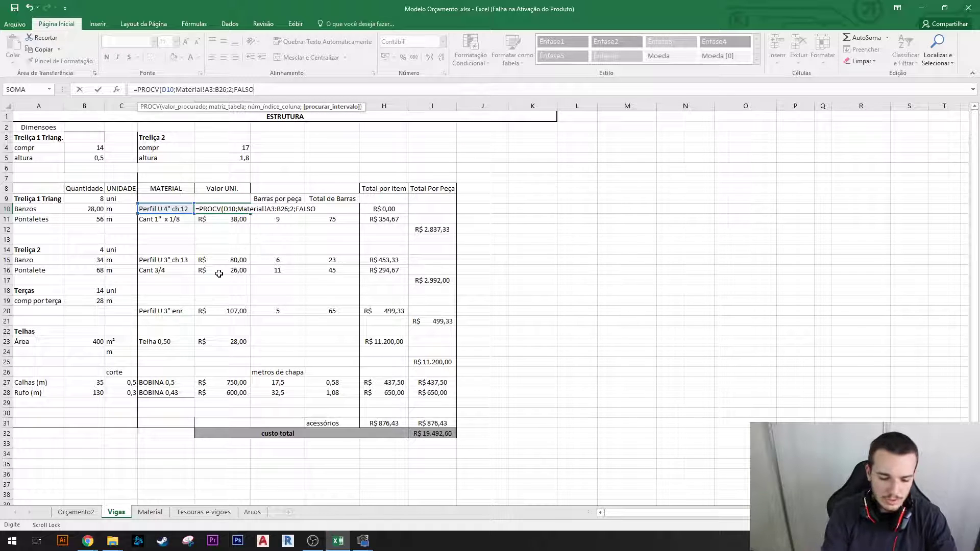
{"action": "type", "text": ")"}
{"action": "key", "text": "Return"}
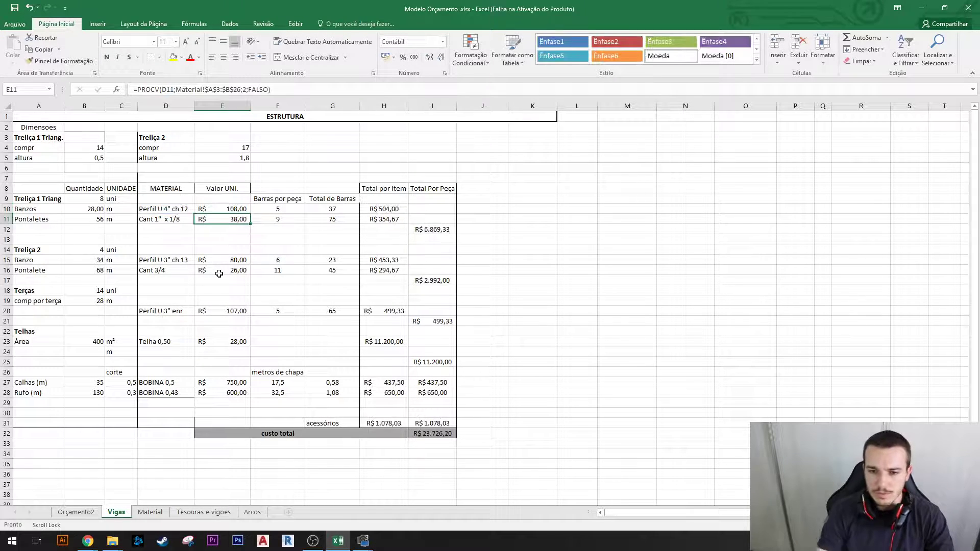
{"action": "left_click", "coordinate": [223, 209]}
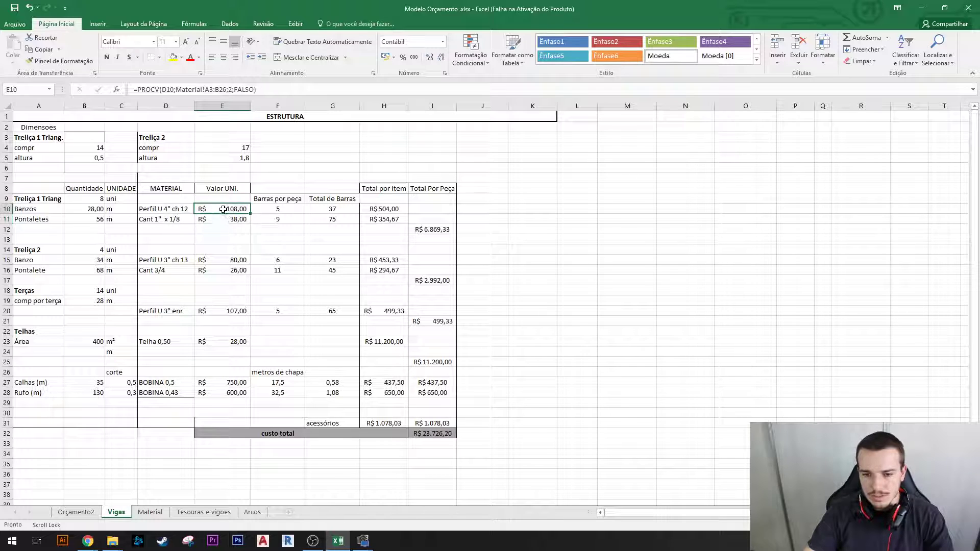
Change the Banzos material in D10 to Perfil U 5" ch 11, spelled exactly as on the Material sheet.
{"action": "left_click", "coordinate": [168, 210]}
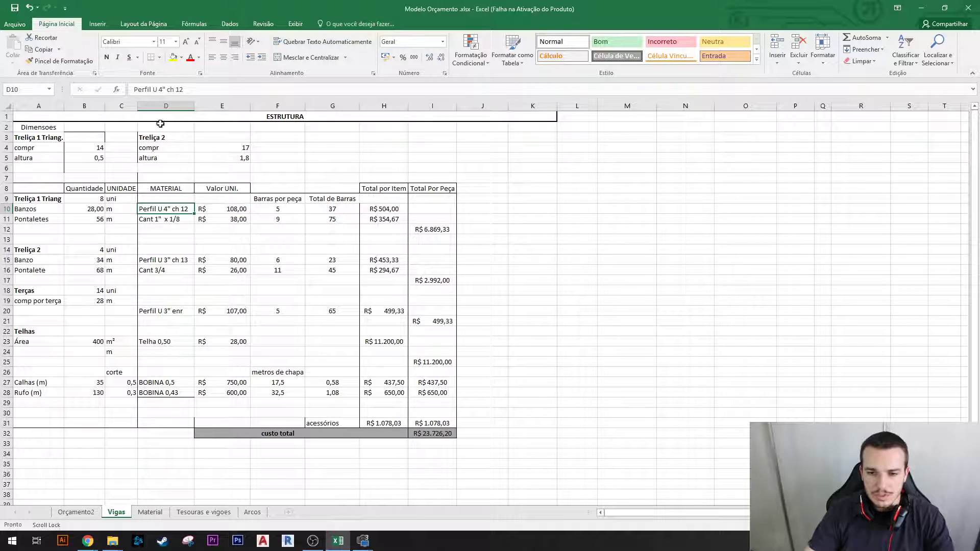
{"action": "double_click", "coordinate": [163, 87]}
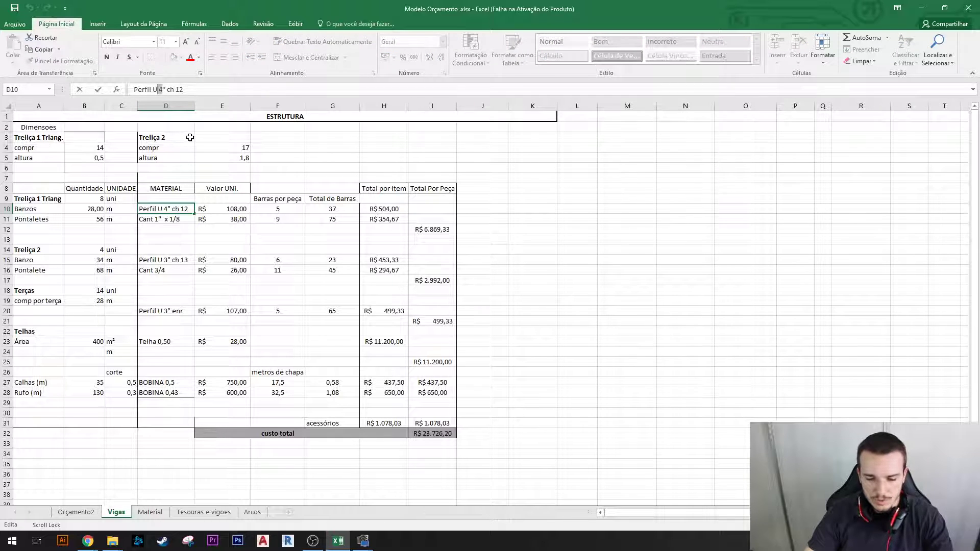
{"action": "type", "text": "5"}
{"action": "left_click", "coordinate": [158, 90]}
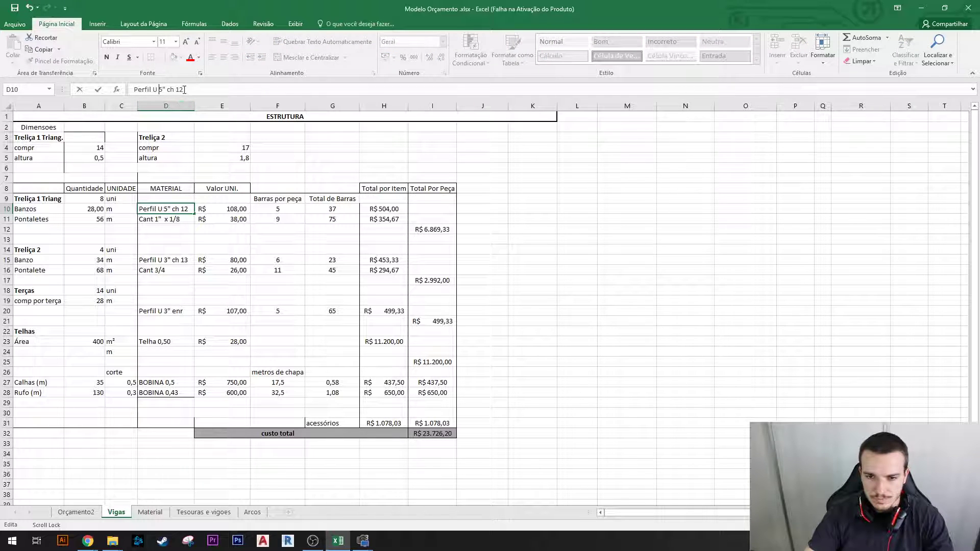
{"action": "left_click", "coordinate": [184, 89]}
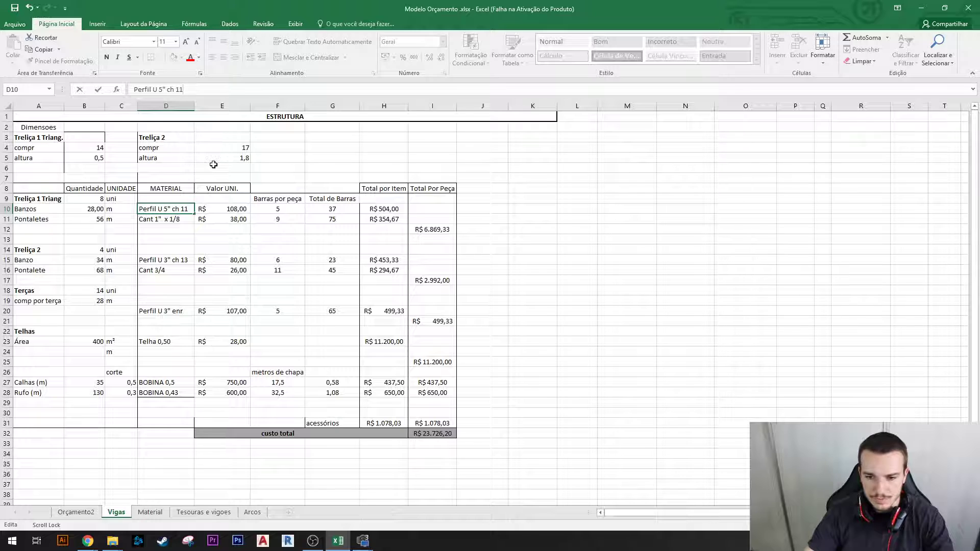
{"action": "key", "text": "Return"}
{"action": "key", "text": "Up"}
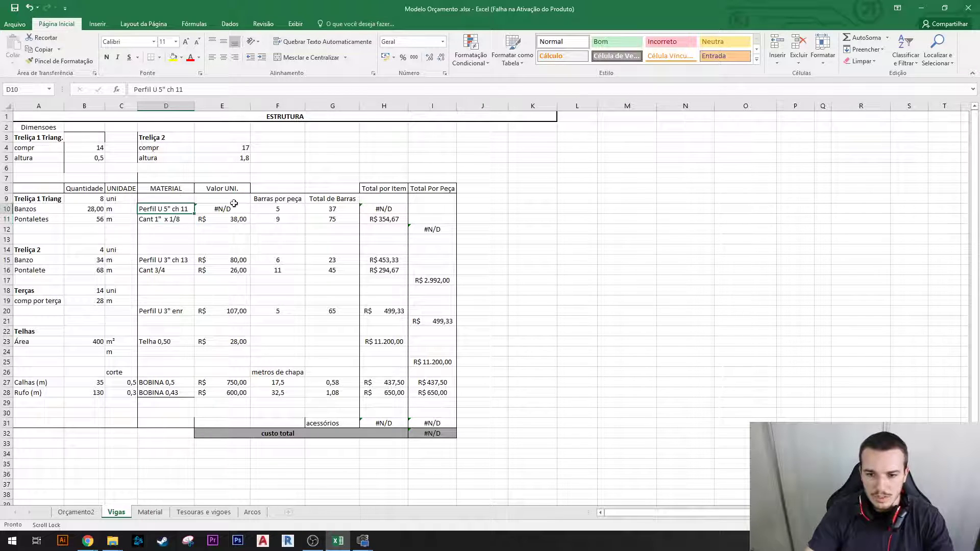
{"action": "left_click", "coordinate": [219, 89]}
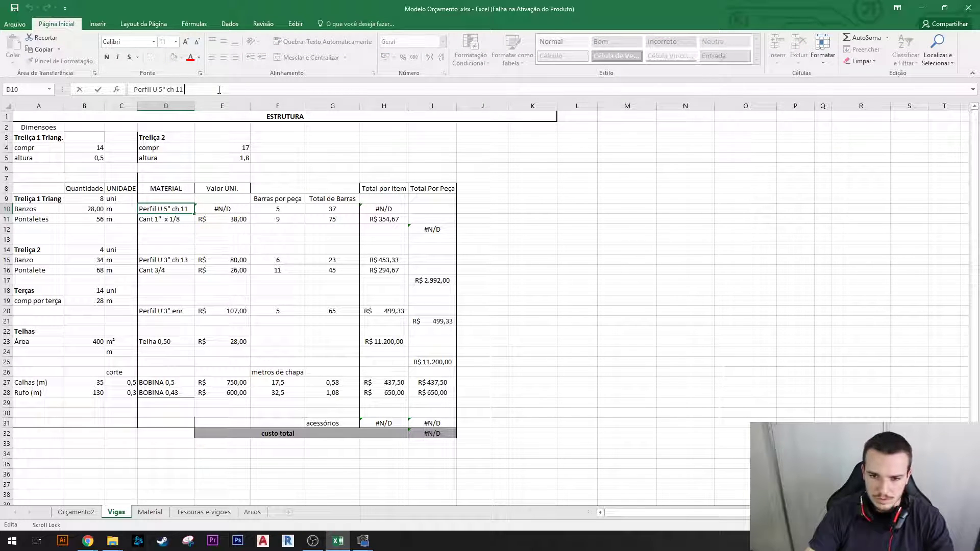
{"action": "left_click", "coordinate": [224, 240]}
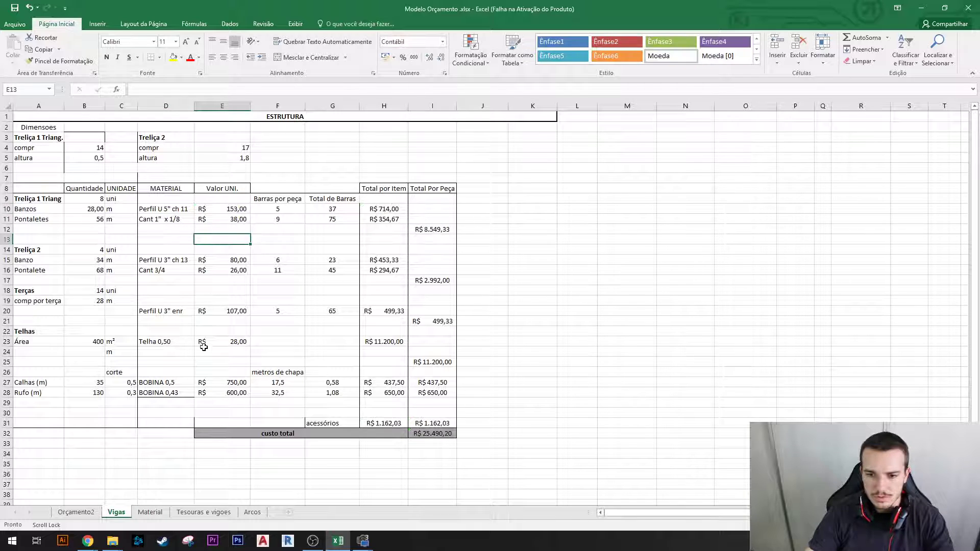
Test the D10 lookup with a trailing space after the material name and remove the space again.
{"action": "left_click", "coordinate": [180, 210]}
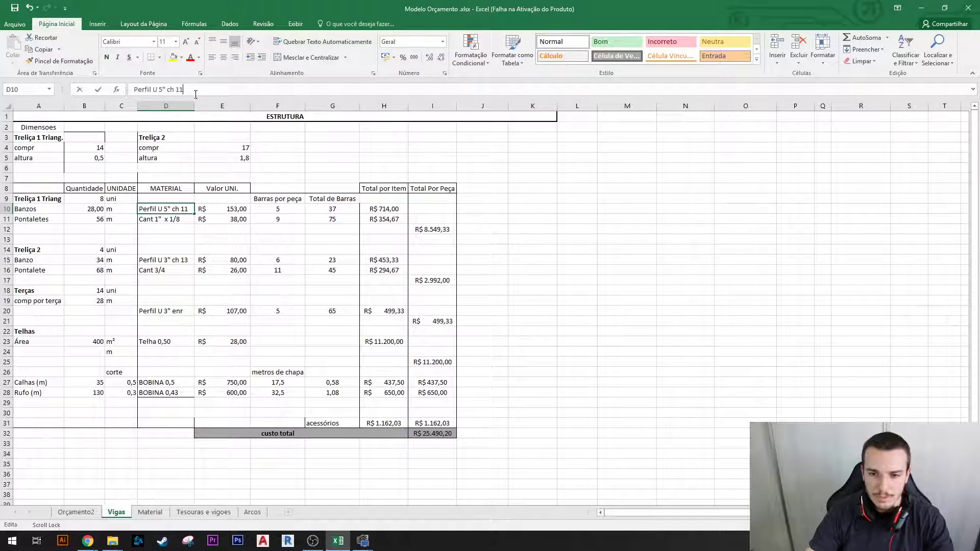
{"action": "key", "text": "Return"}
{"action": "left_click", "coordinate": [187, 230]}
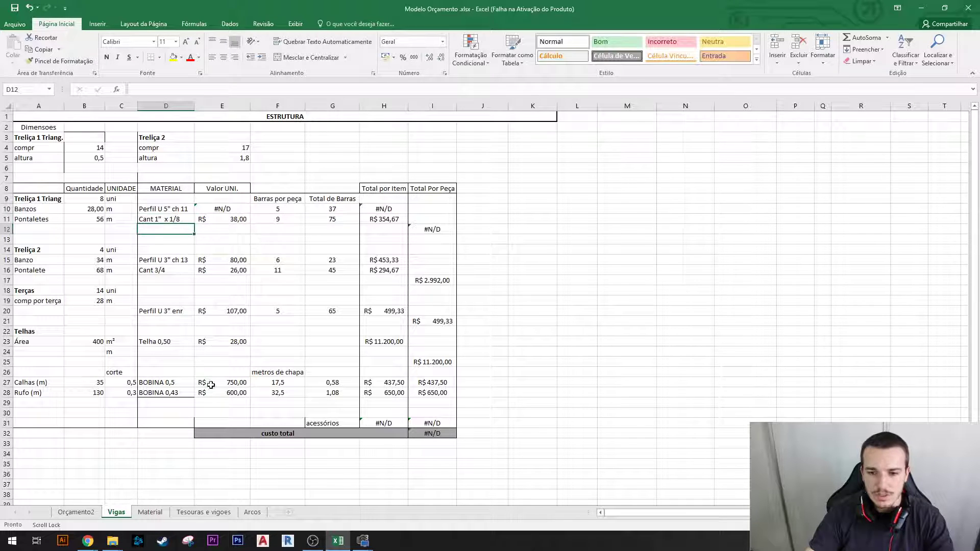
{"action": "left_click", "coordinate": [177, 212]}
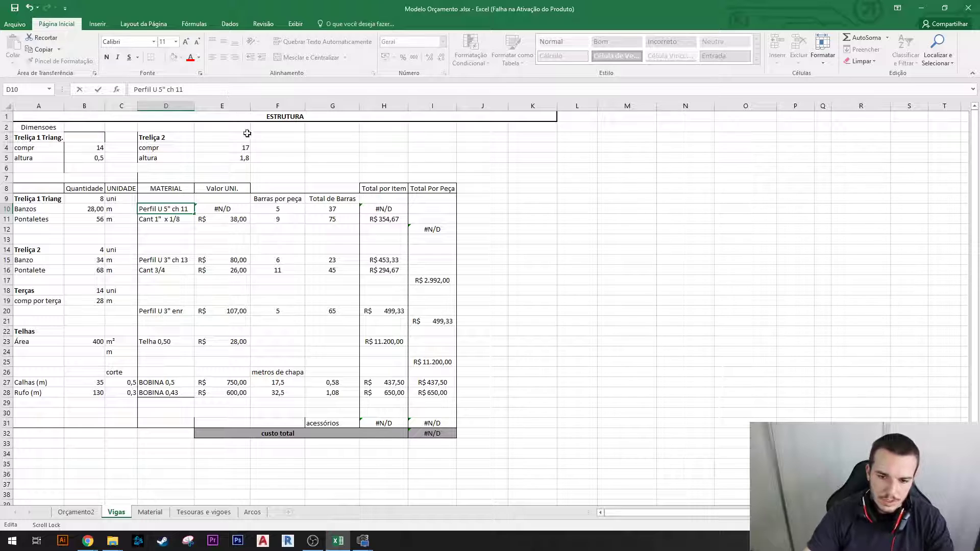
{"action": "left_click", "coordinate": [178, 241]}
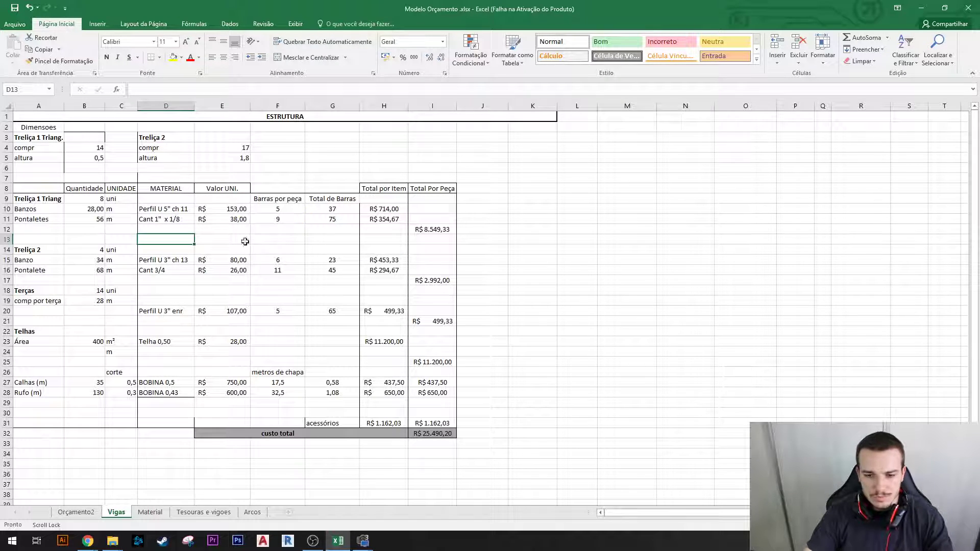
Add list data validation to the Banzos material cell D10, using Material!$A$3:$A$26 as the source.
{"action": "left_click", "coordinate": [168, 210]}
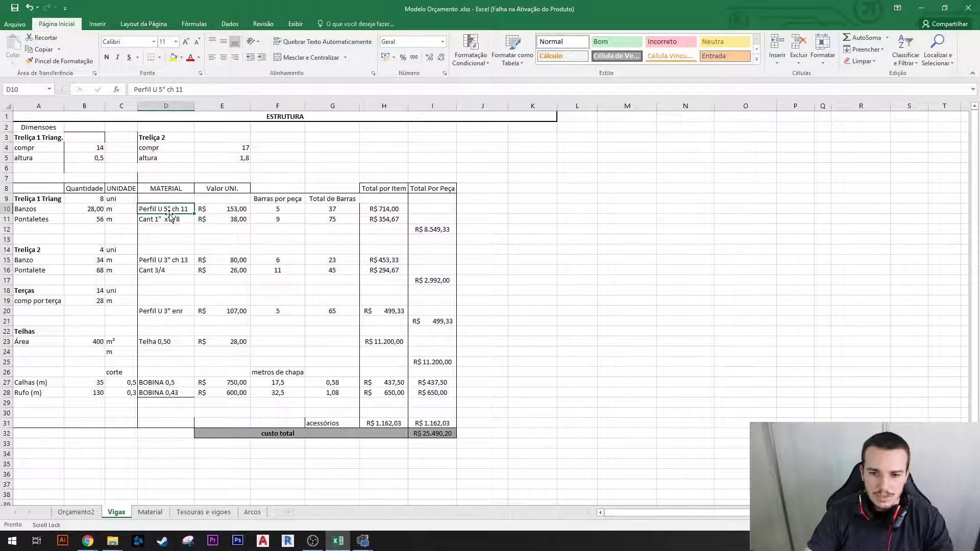
{"action": "left_click", "coordinate": [229, 25]}
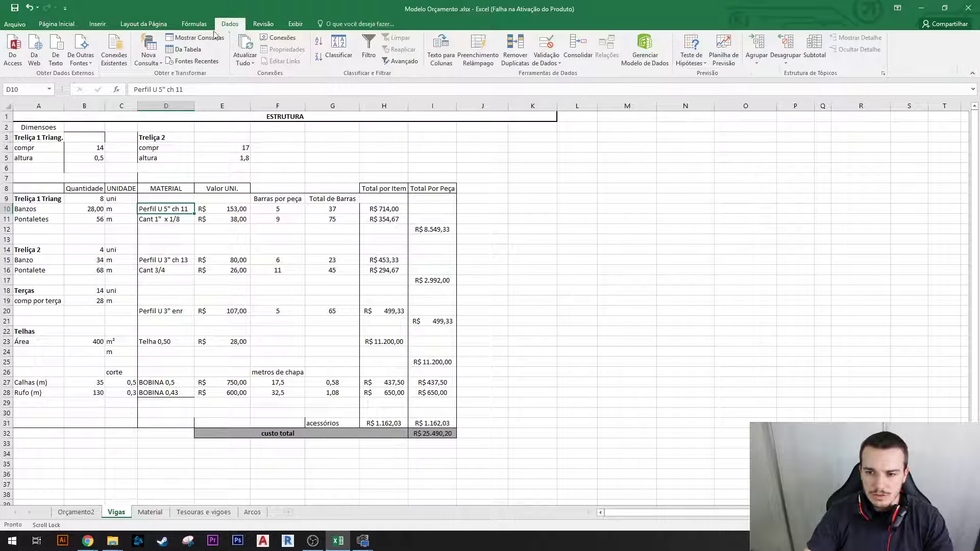
{"action": "left_click", "coordinate": [546, 45]}
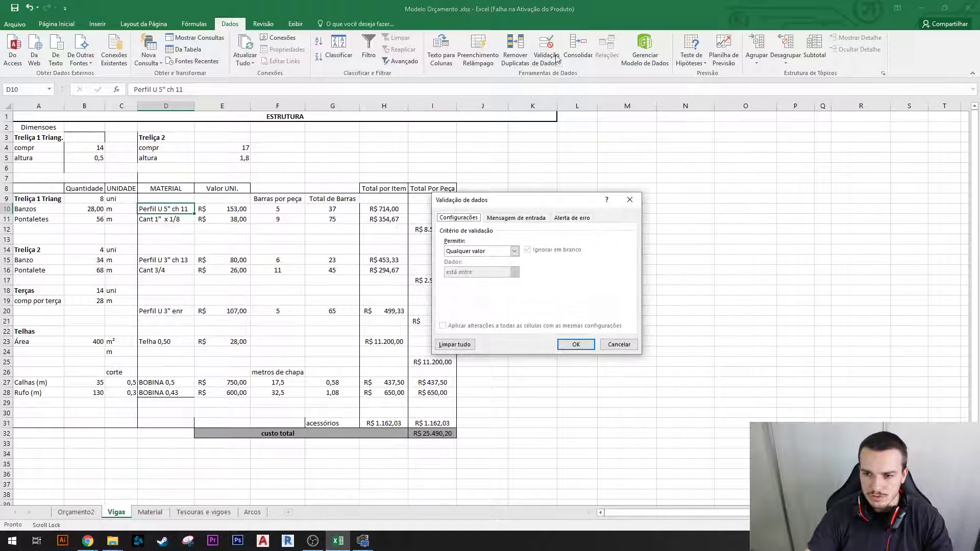
{"action": "left_click", "coordinate": [514, 250]}
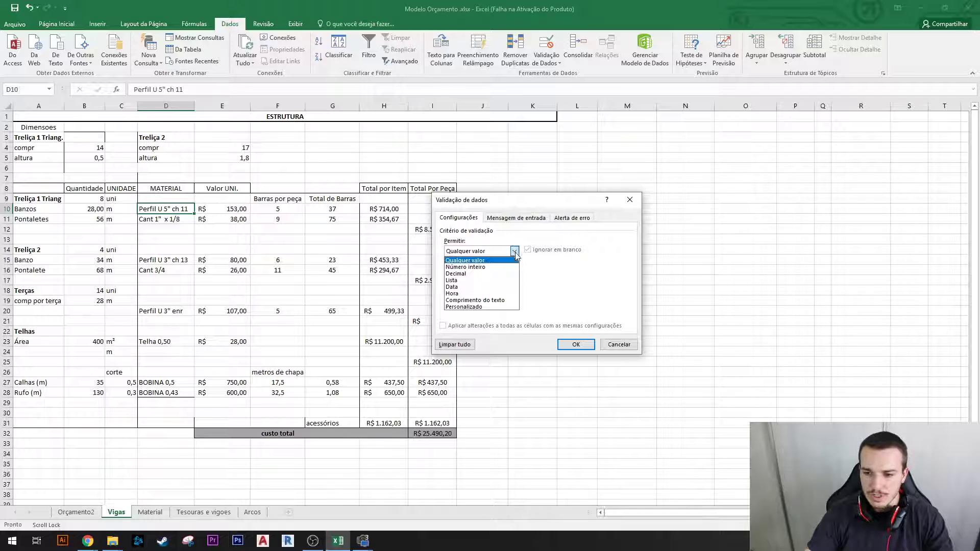
{"action": "left_click", "coordinate": [475, 281]}
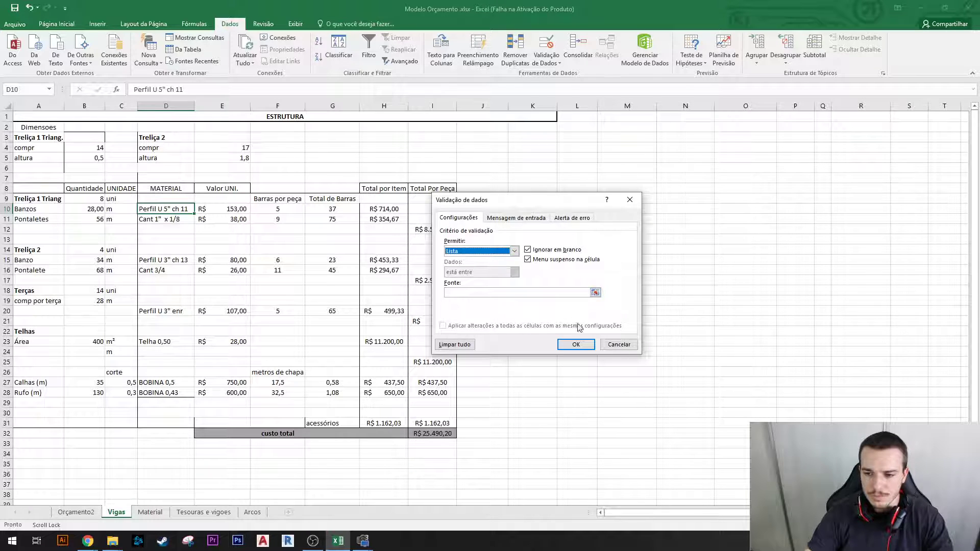
{"action": "left_click", "coordinate": [595, 292]}
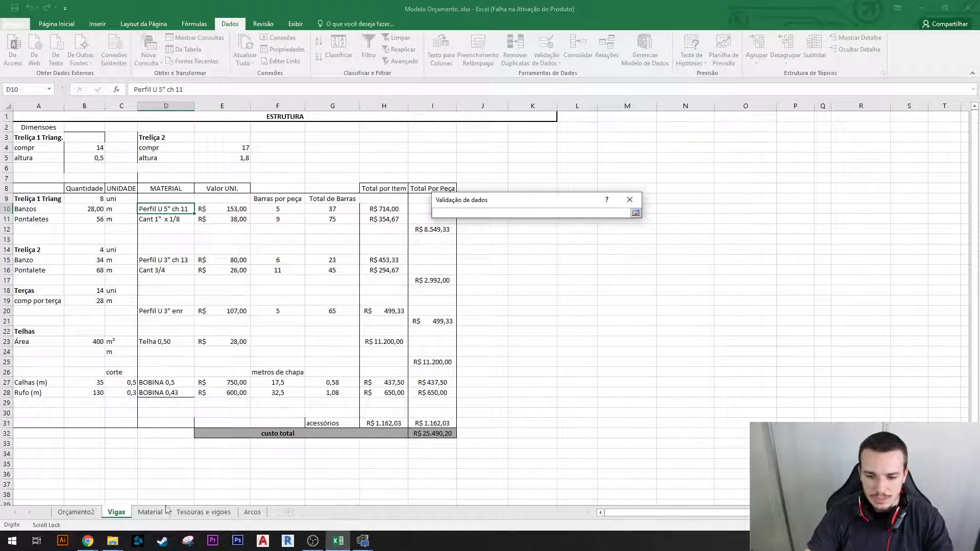
{"action": "left_click", "coordinate": [151, 513]}
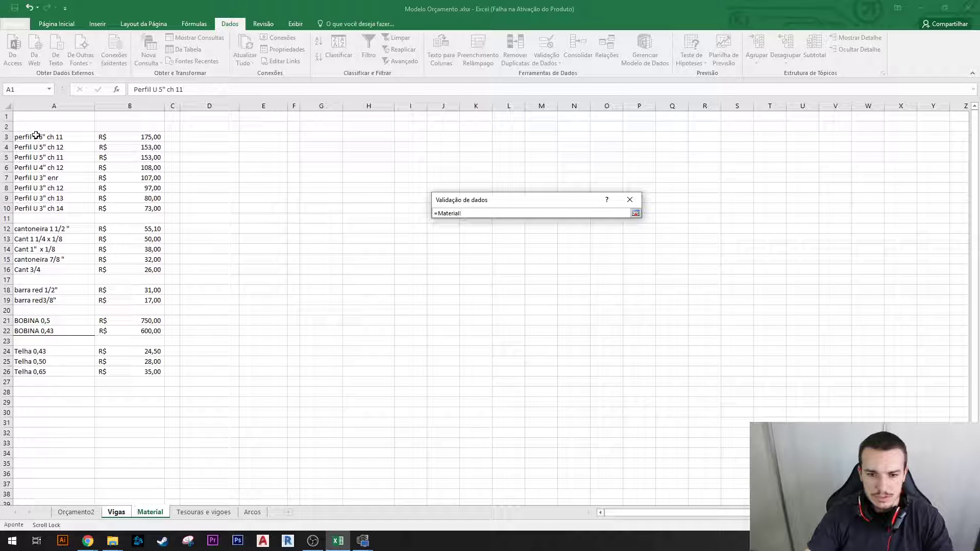
{"action": "left_click_drag", "start_coordinate": [32, 137], "coordinate": [93, 372]}
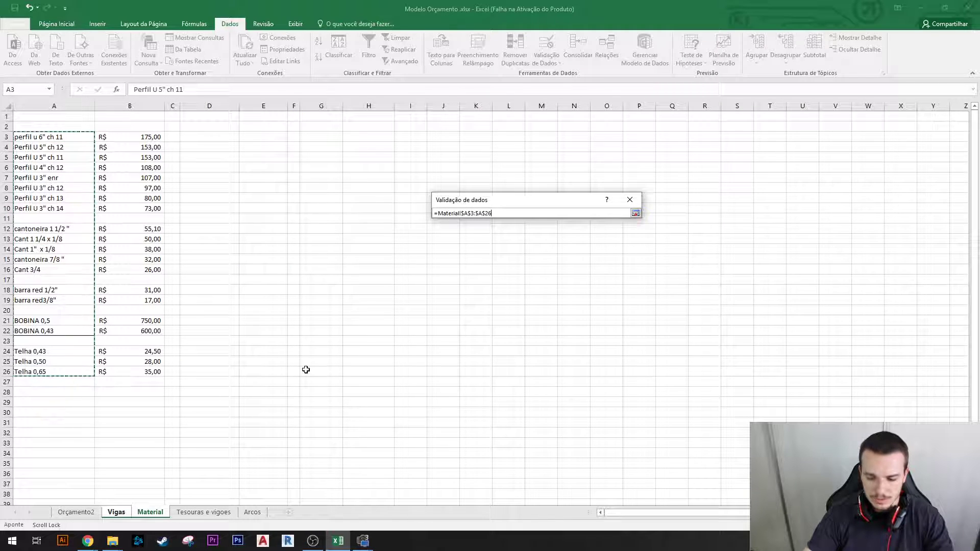
{"action": "key", "text": "Return"}
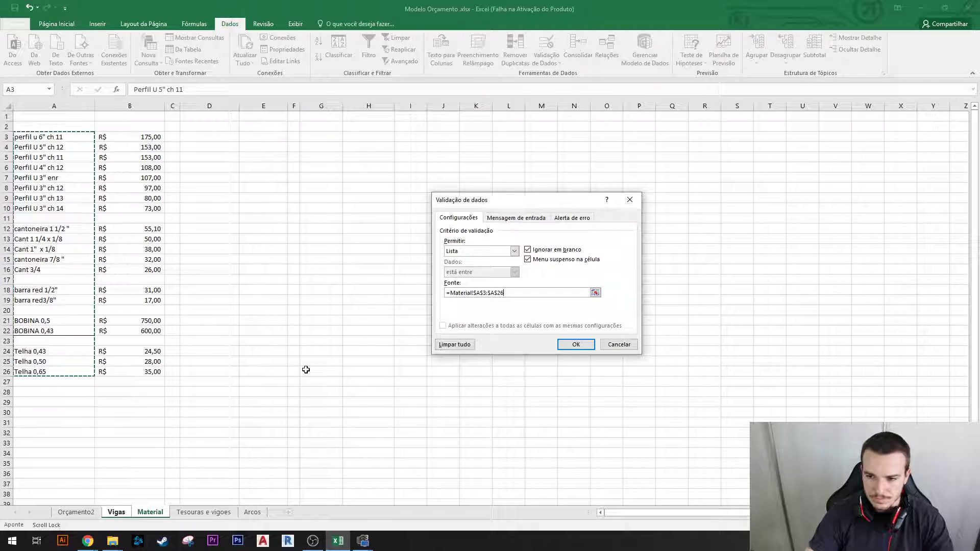
{"action": "left_click", "coordinate": [573, 344]}
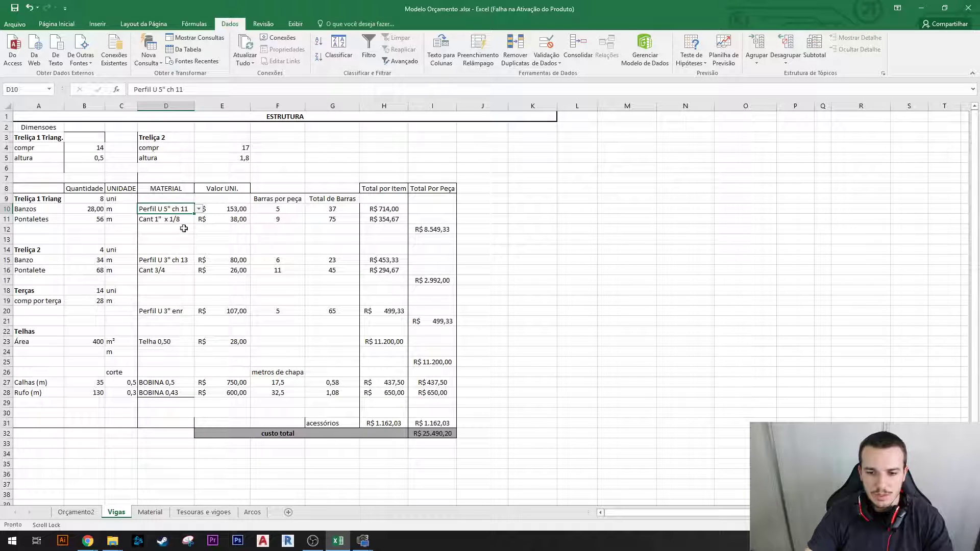
Browse the material choices for D10, choose Perfil U 4" ch 12, and check the Banzos unit value in E10.
{"action": "left_click", "coordinate": [198, 210]}
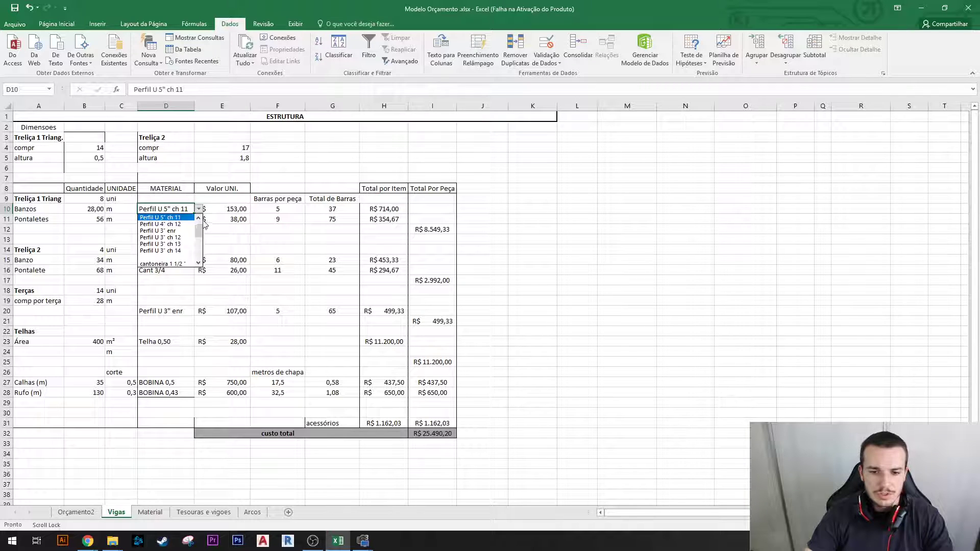
{"action": "scroll", "coordinate": [200, 263], "scroll_direction": "down", "scroll_amount": 5}
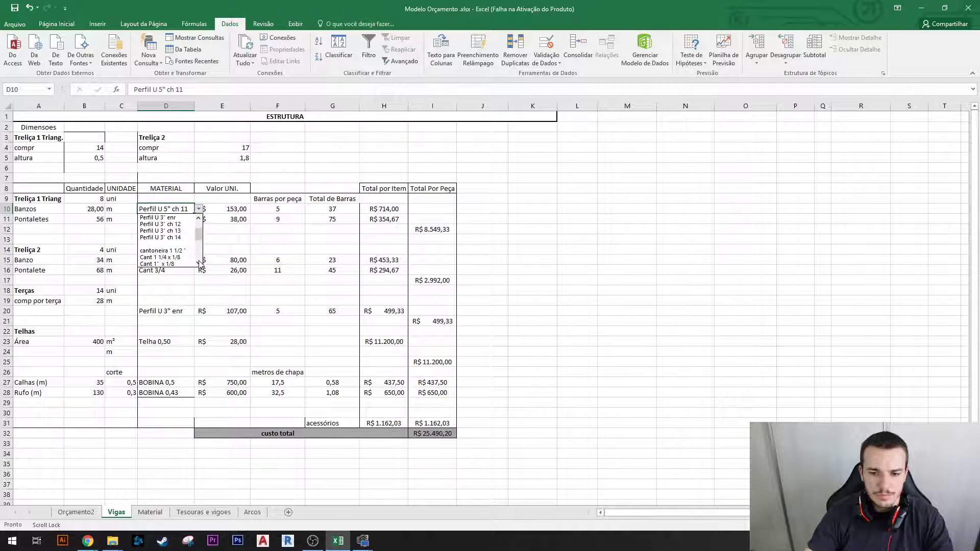
{"action": "scroll", "coordinate": [201, 264], "scroll_direction": "down", "scroll_amount": 1}
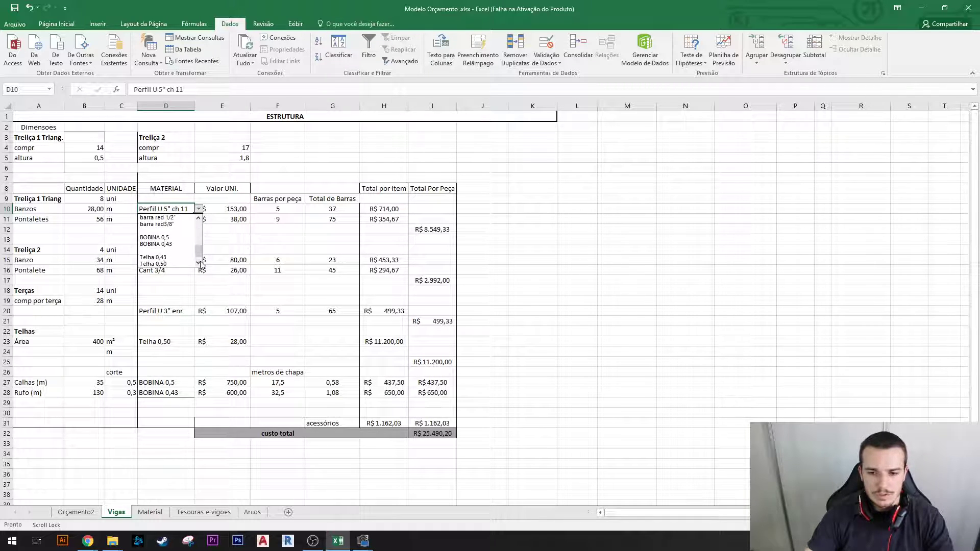
{"action": "left_click", "coordinate": [203, 210]}
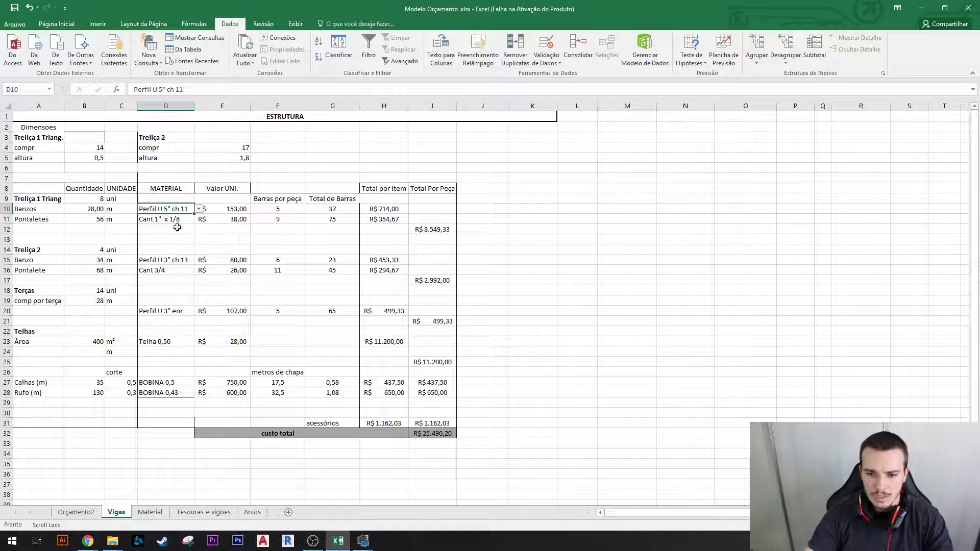
{"action": "left_click", "coordinate": [199, 210]}
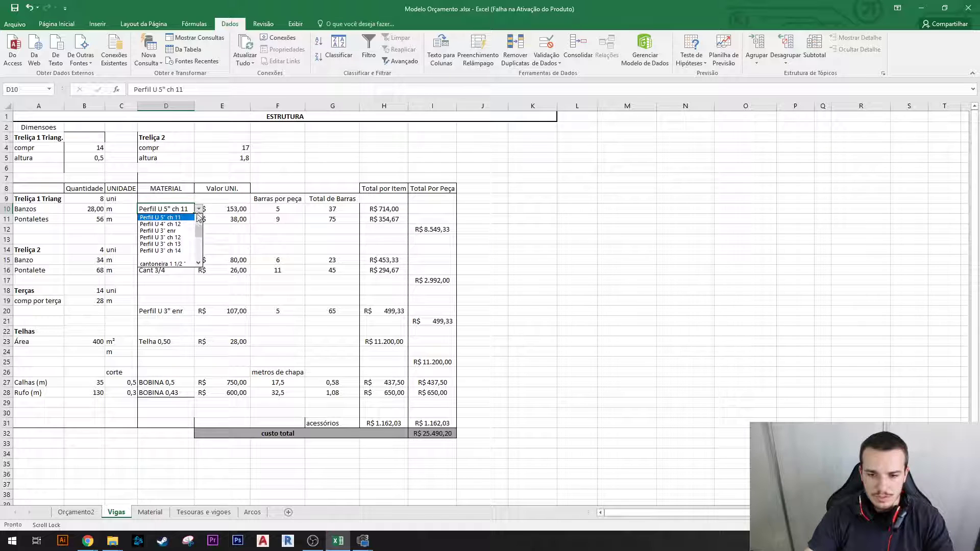
{"action": "left_click", "coordinate": [160, 225]}
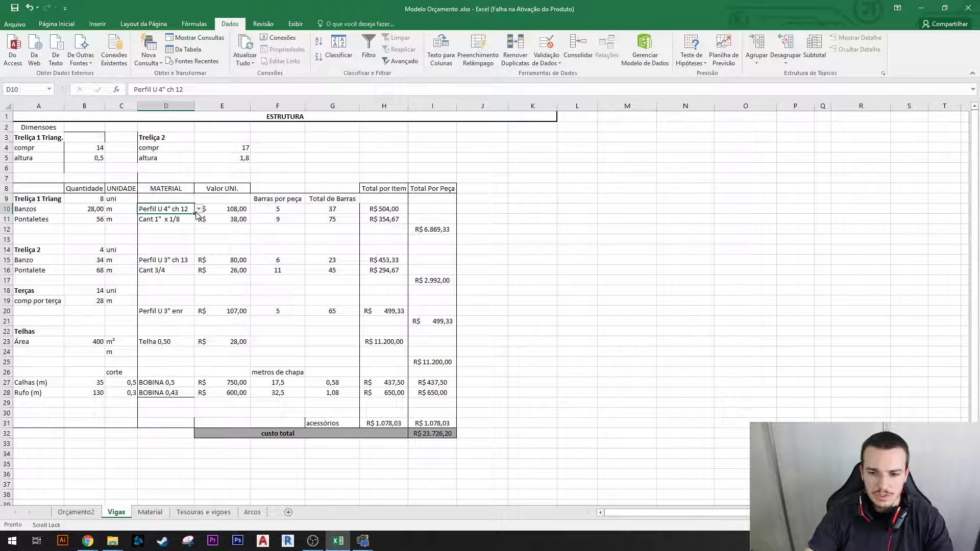
{"action": "left_click", "coordinate": [218, 211]}
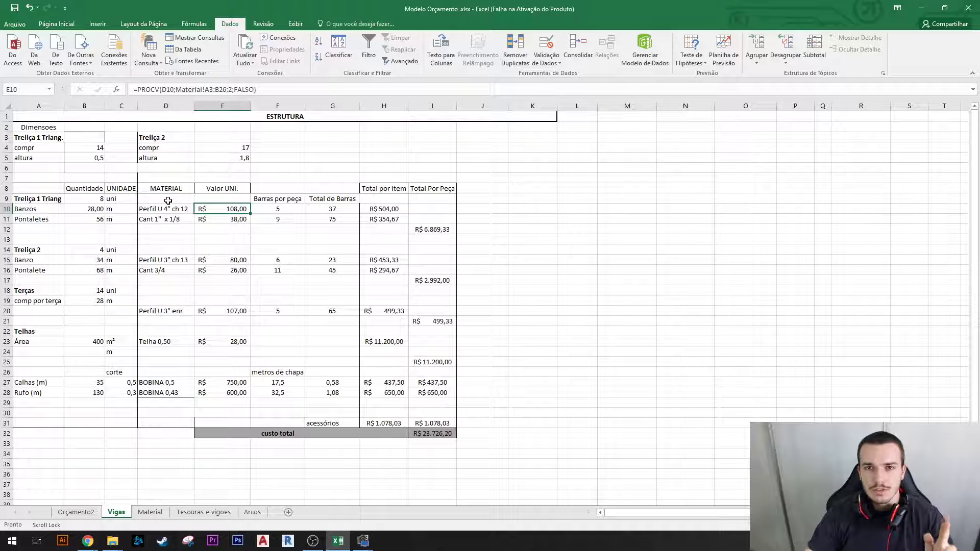
Lock the lookup range in the Banzos unit value formula in E10 as Material!$A$3:$B$26.
{"action": "left_click", "coordinate": [178, 222]}
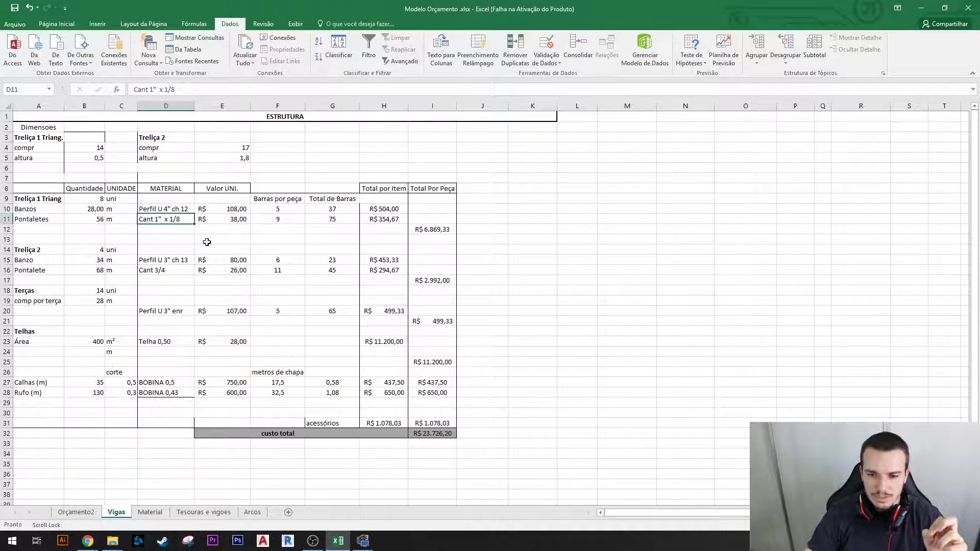
{"action": "left_click", "coordinate": [219, 223]}
{"action": "left_click", "coordinate": [234, 202]}
{"action": "left_click", "coordinate": [234, 206]}
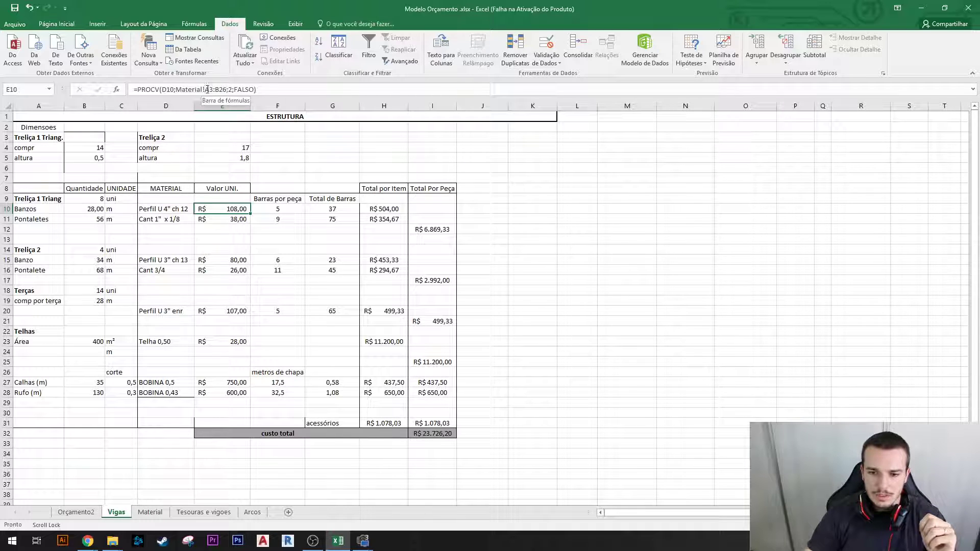
{"action": "left_click", "coordinate": [207, 89]}
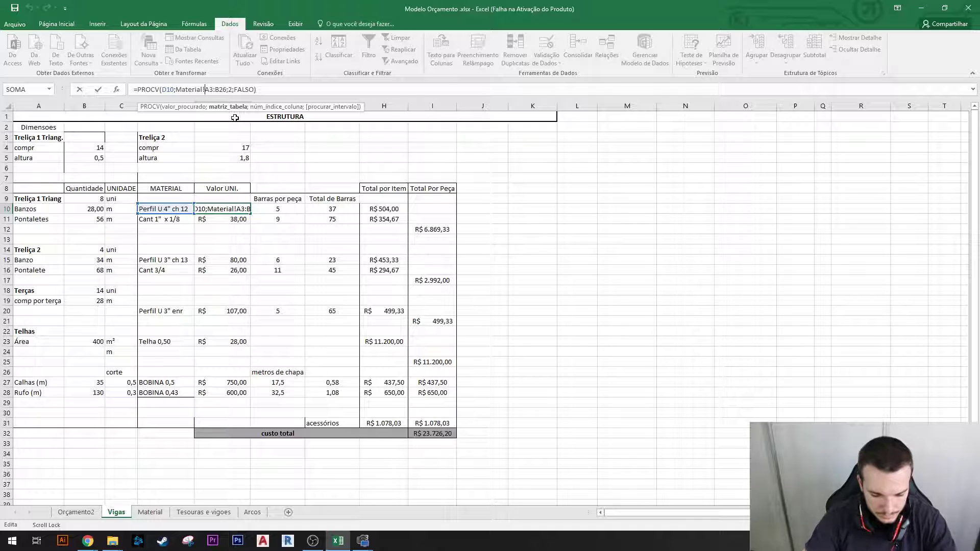
{"action": "type", "text": "$A"}
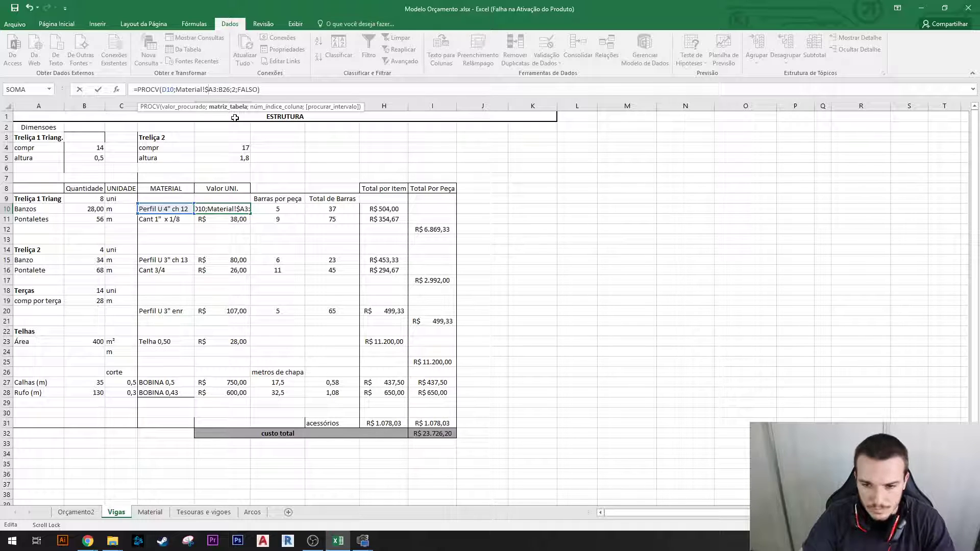
{"action": "type", "text": "$"}
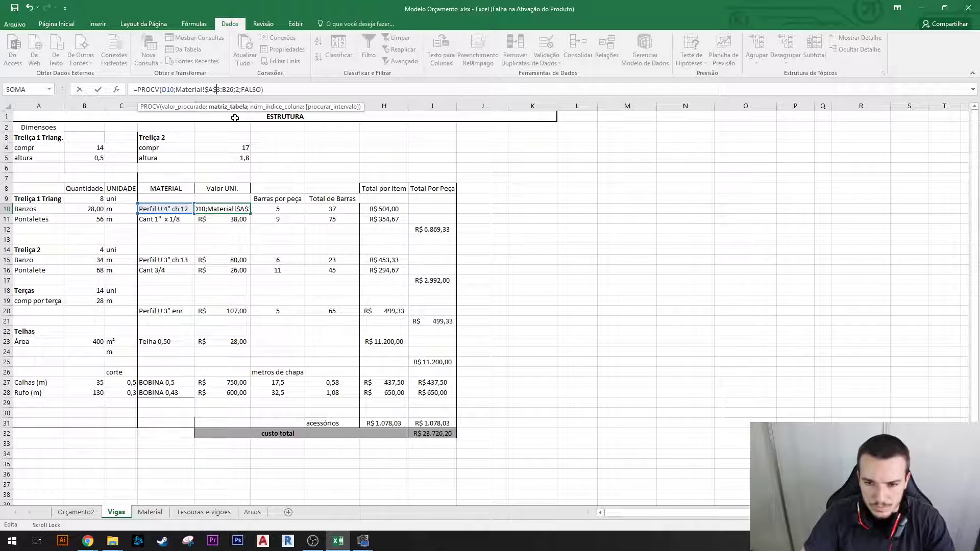
{"action": "key", "text": "Right"}
{"action": "type", "text": "$A"}
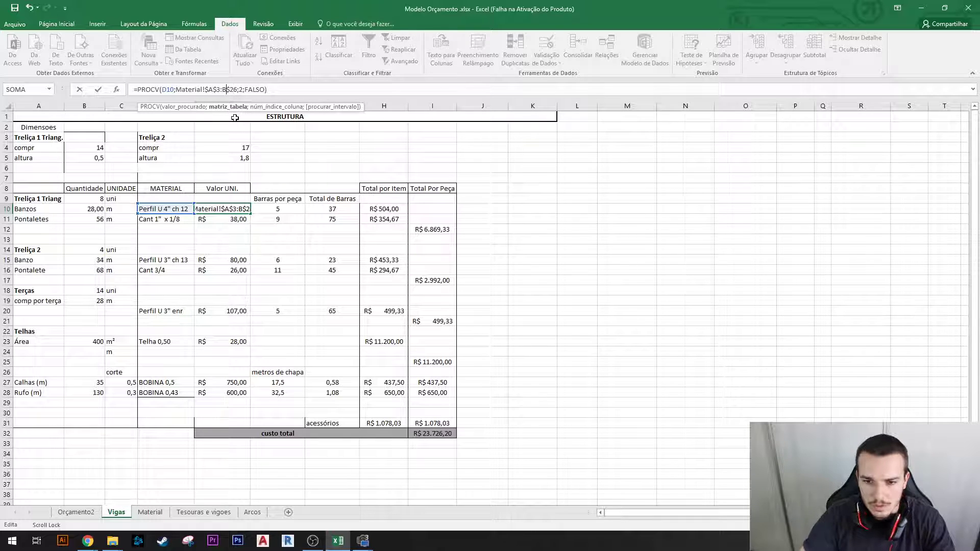
{"action": "type", "text": "$"}
{"action": "key", "text": "Return"}
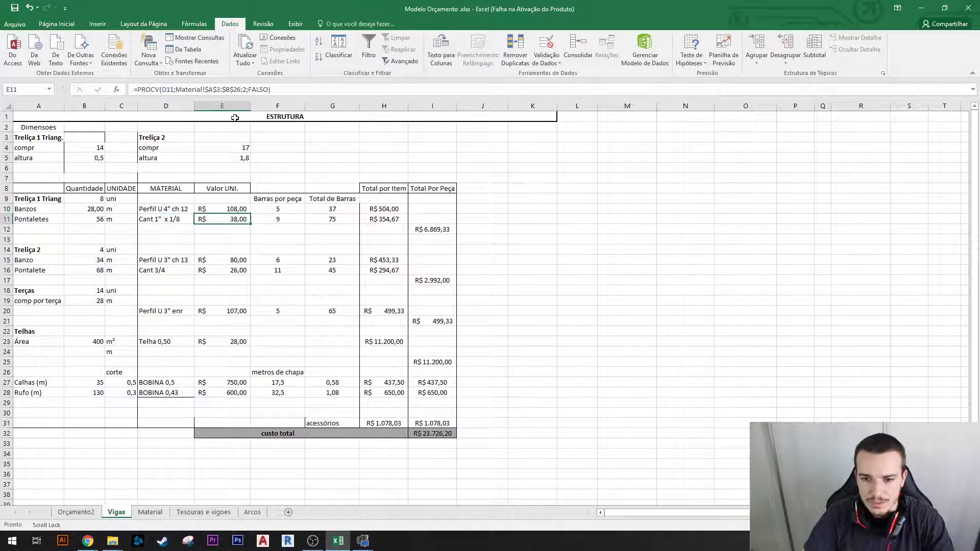
Fill the E10 lookup formula down through E28 and clear the copies in the rows that have no material.
{"action": "left_click", "coordinate": [216, 209]}
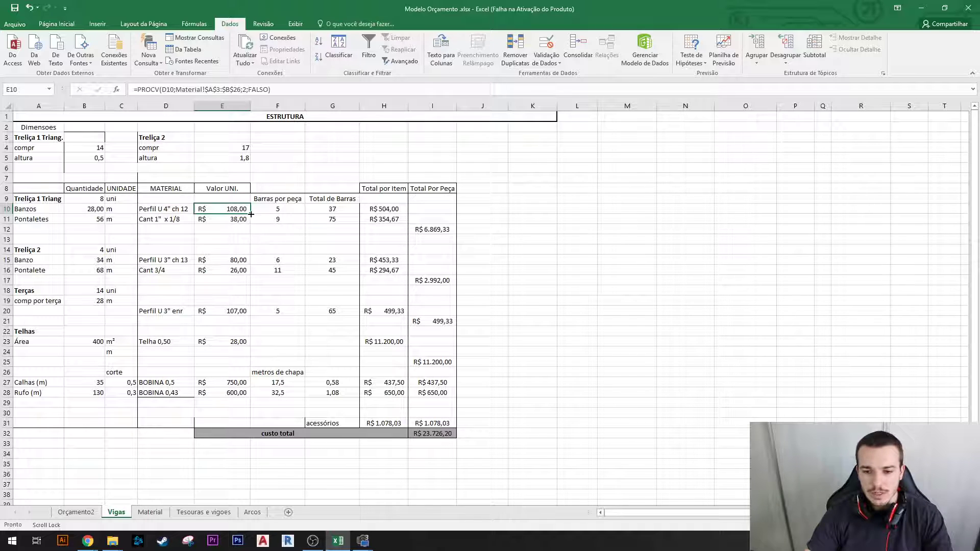
{"action": "left_click_drag", "start_coordinate": [251, 215], "coordinate": [255, 397]}
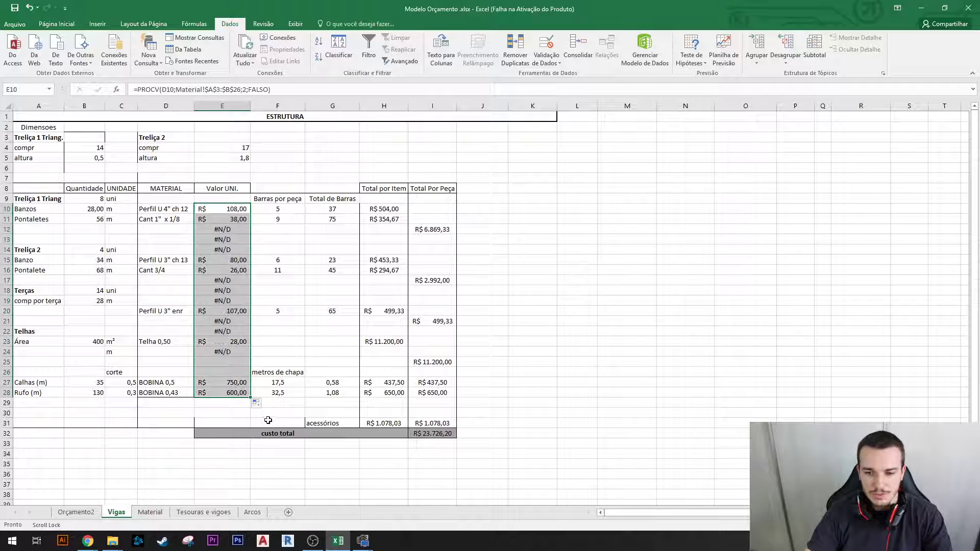
{"action": "left_click", "coordinate": [219, 340]}
{"action": "left_click_drag", "start_coordinate": [222, 229], "coordinate": [226, 373]}
{"action": "key", "text": "Delete"}
{"action": "key", "text": "Delete"}
{"action": "key", "text": "Delete"}
{"action": "key", "text": "Delete"}
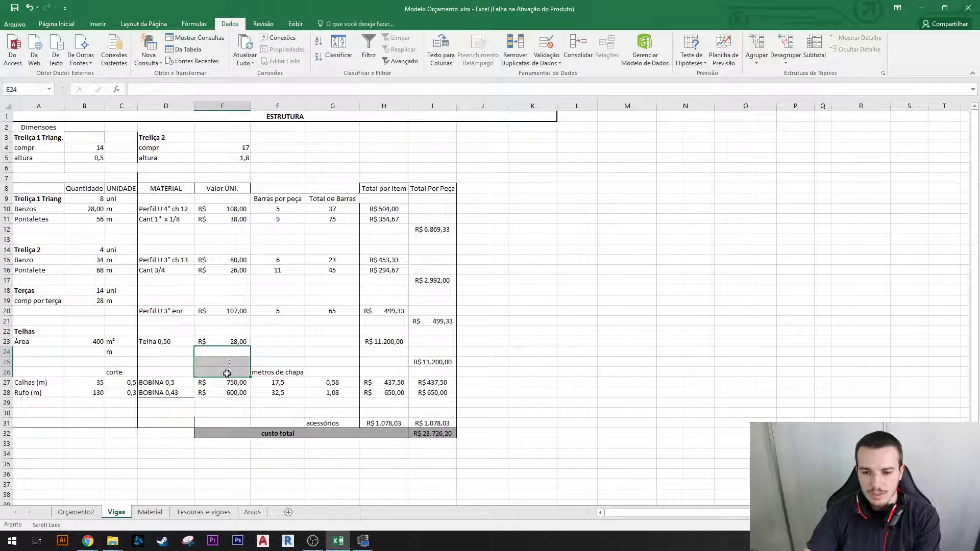
{"action": "left_click", "coordinate": [276, 341]}
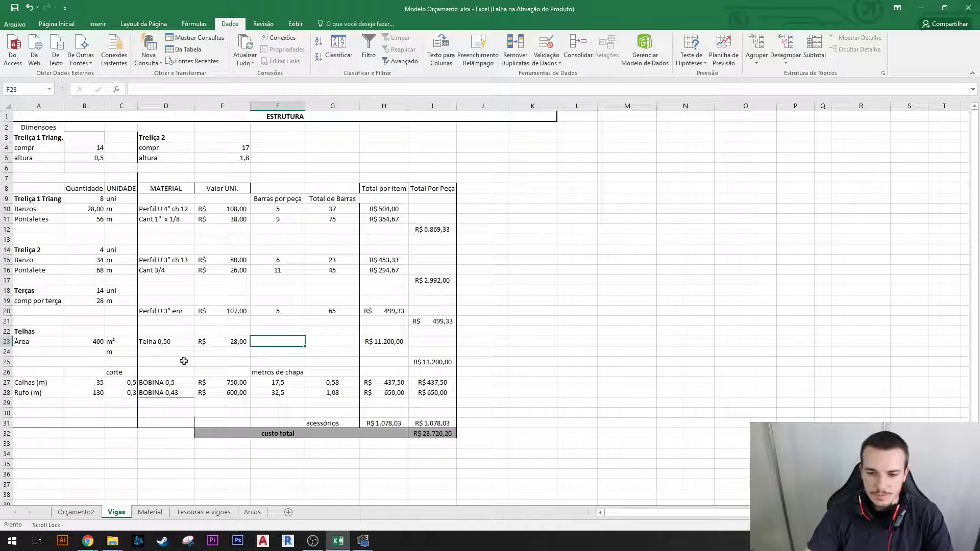
Check the lookup formulas in the Valor UNI. cells of each material row from E10 to E28.
{"action": "left_click", "coordinate": [227, 219]}
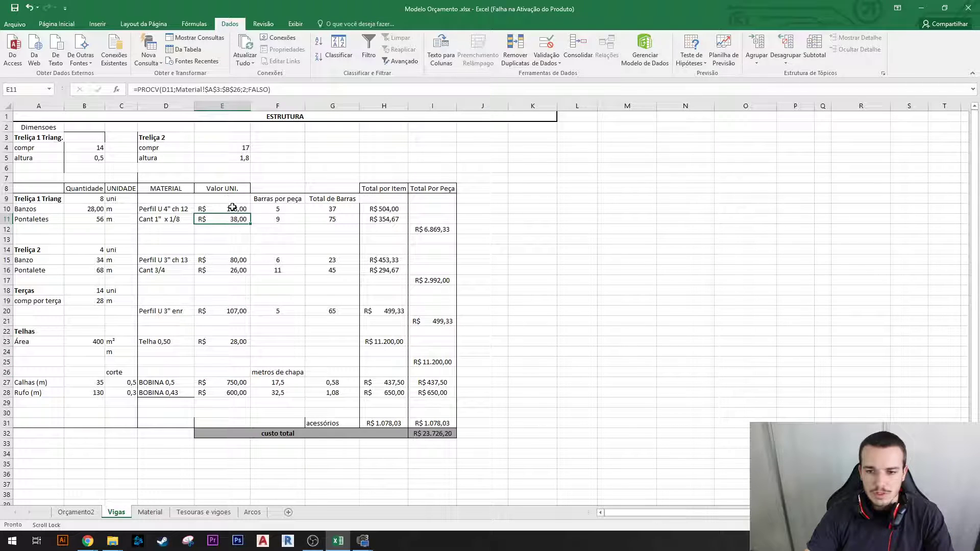
{"action": "left_click", "coordinate": [232, 209]}
{"action": "left_click", "coordinate": [232, 219]}
{"action": "left_click", "coordinate": [234, 260]}
{"action": "left_click", "coordinate": [236, 279]}
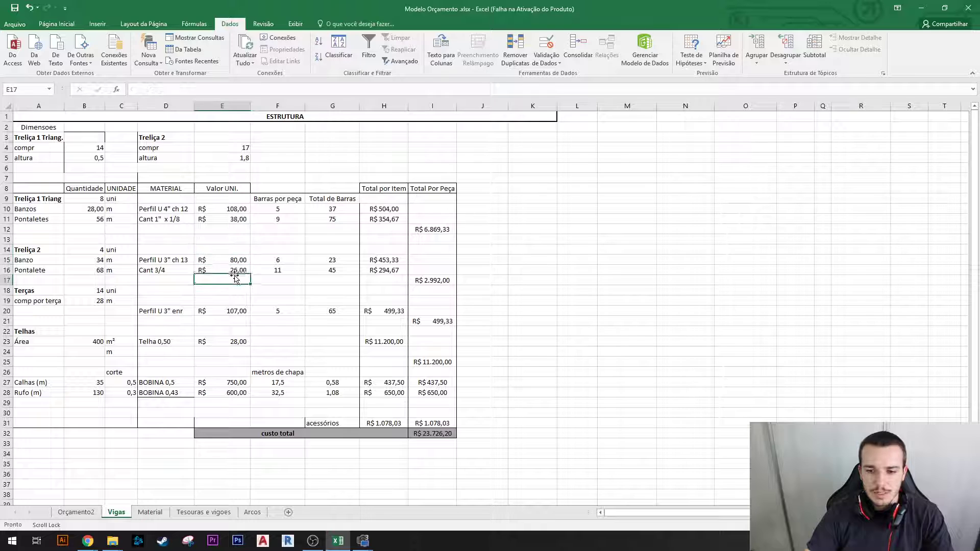
{"action": "left_click", "coordinate": [235, 270]}
{"action": "left_click", "coordinate": [233, 310]}
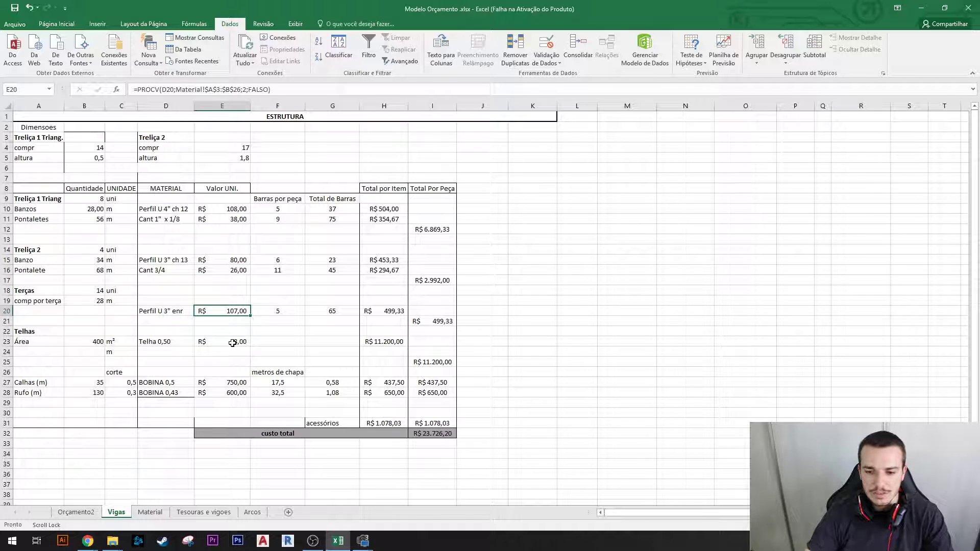
{"action": "left_click", "coordinate": [232, 341]}
{"action": "left_click", "coordinate": [233, 382]}
{"action": "left_click", "coordinate": [233, 392]}
Review D10's list validation, fill D10 down through D28 to copy it, and check the material dropdown in D11.
{"action": "left_click", "coordinate": [175, 219]}
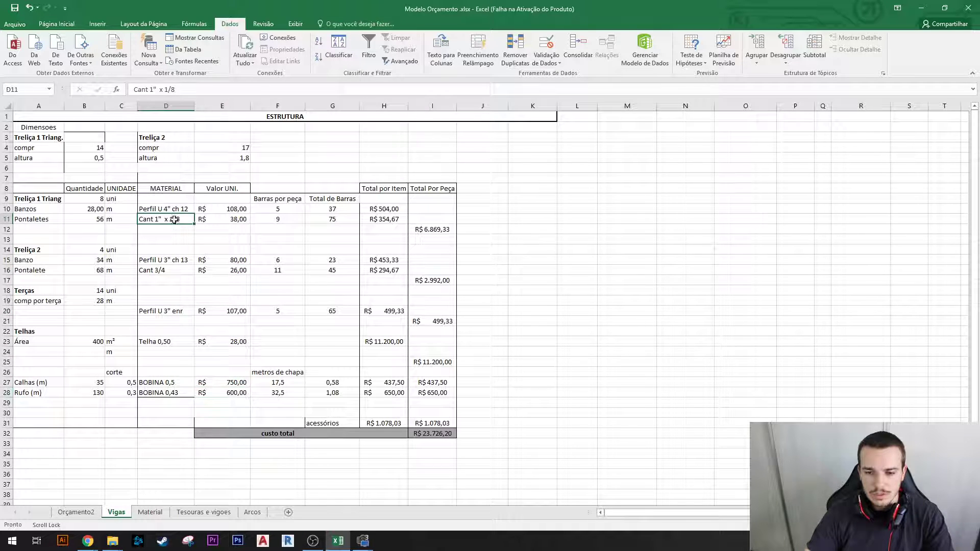
{"action": "left_click", "coordinate": [180, 211]}
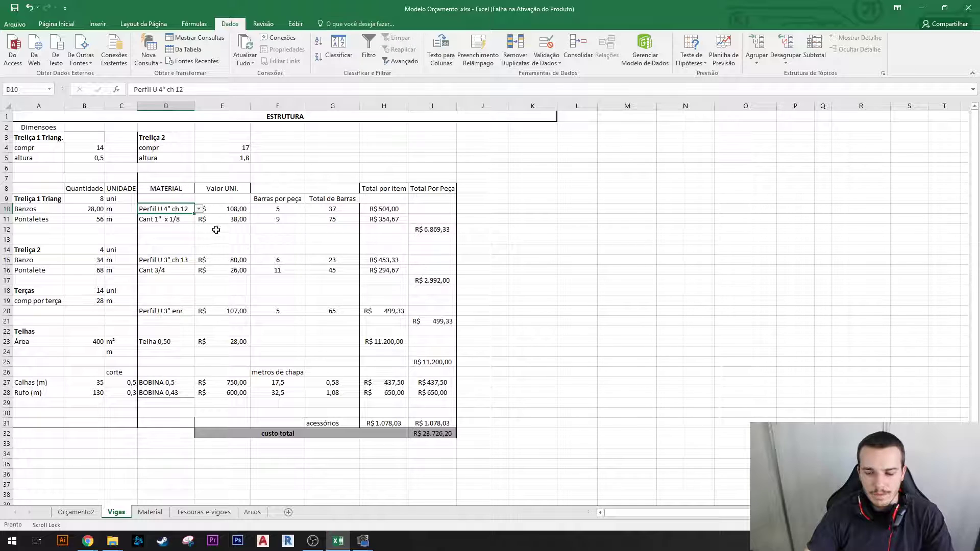
{"action": "left_click", "coordinate": [200, 209]}
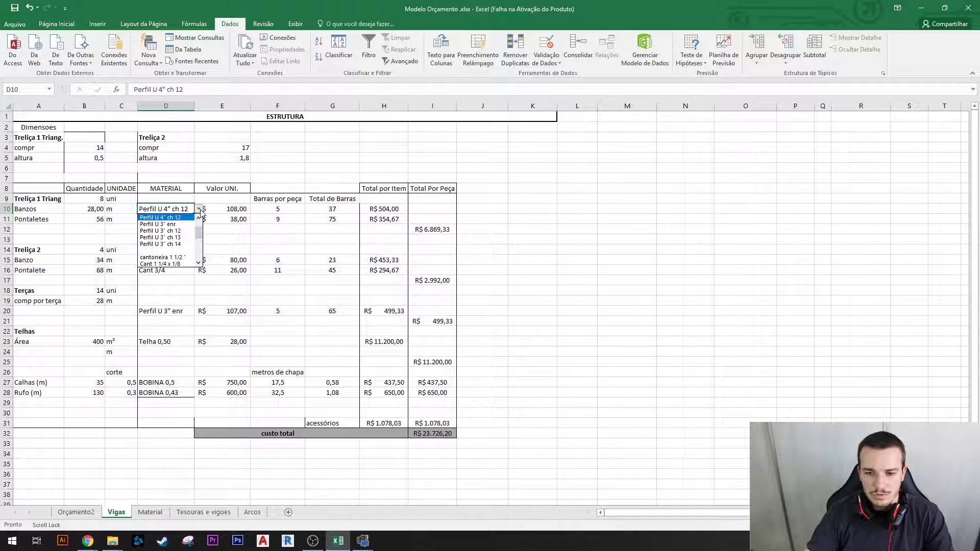
{"action": "left_click", "coordinate": [199, 209]}
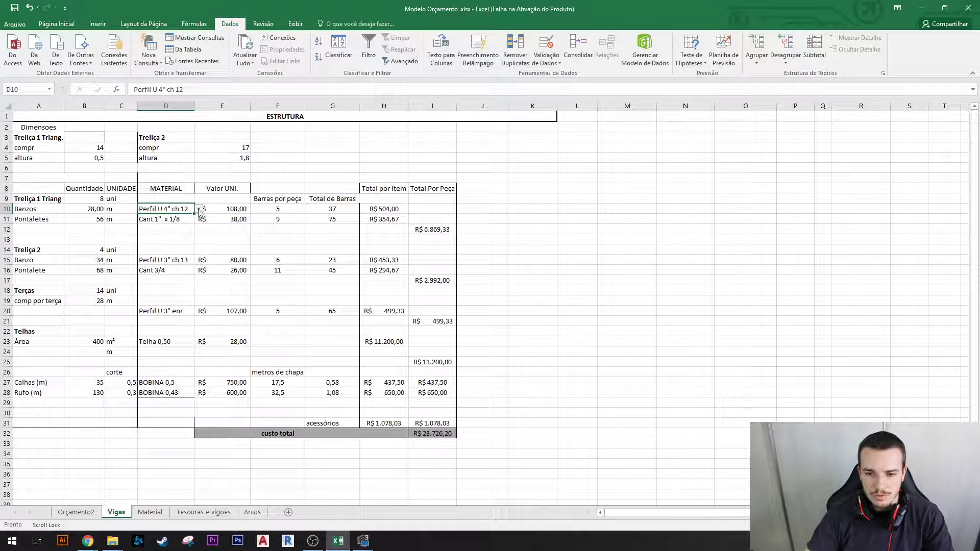
{"action": "left_click", "coordinate": [546, 44]}
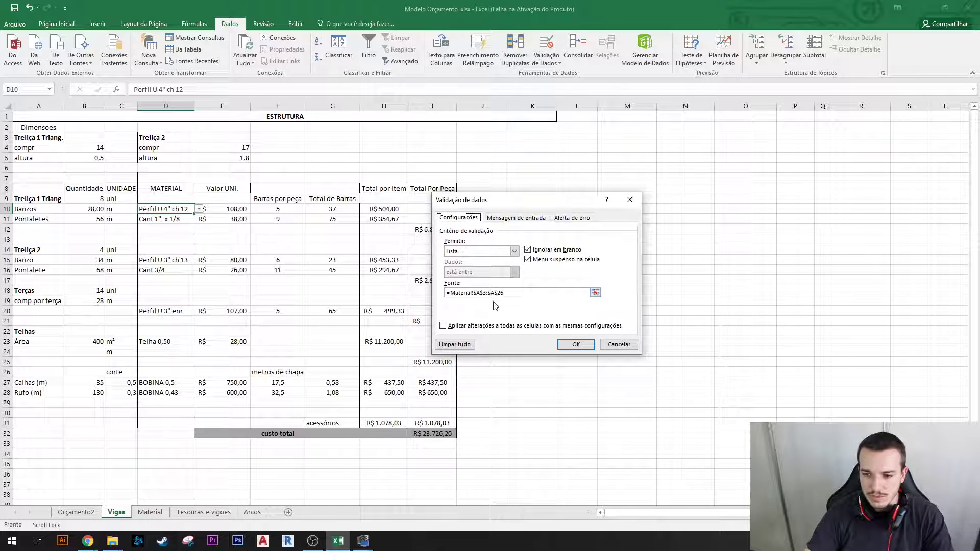
{"action": "left_click", "coordinate": [576, 345]}
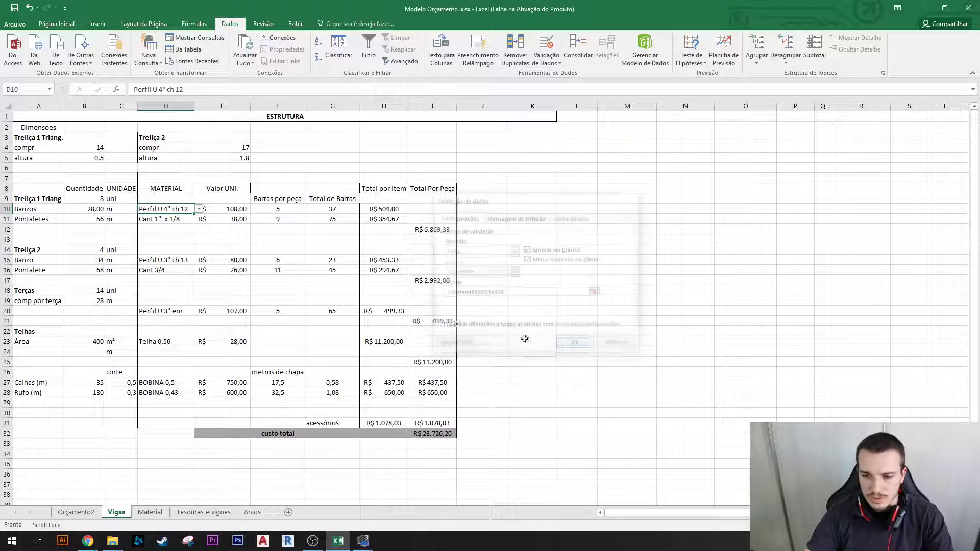
{"action": "left_click_drag", "start_coordinate": [194, 214], "coordinate": [196, 396]}
{"action": "left_click", "coordinate": [175, 220]}
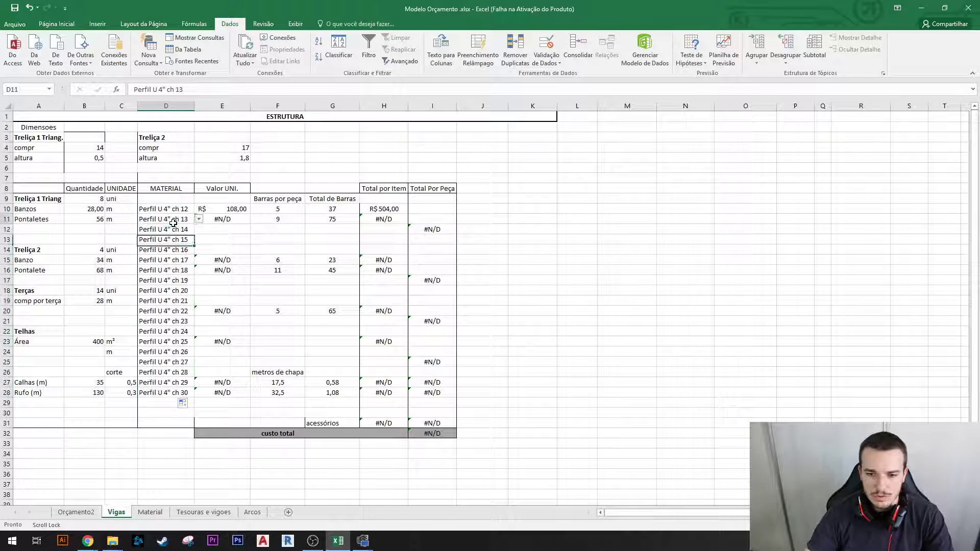
{"action": "left_click", "coordinate": [199, 219]}
{"action": "left_click", "coordinate": [200, 220]}
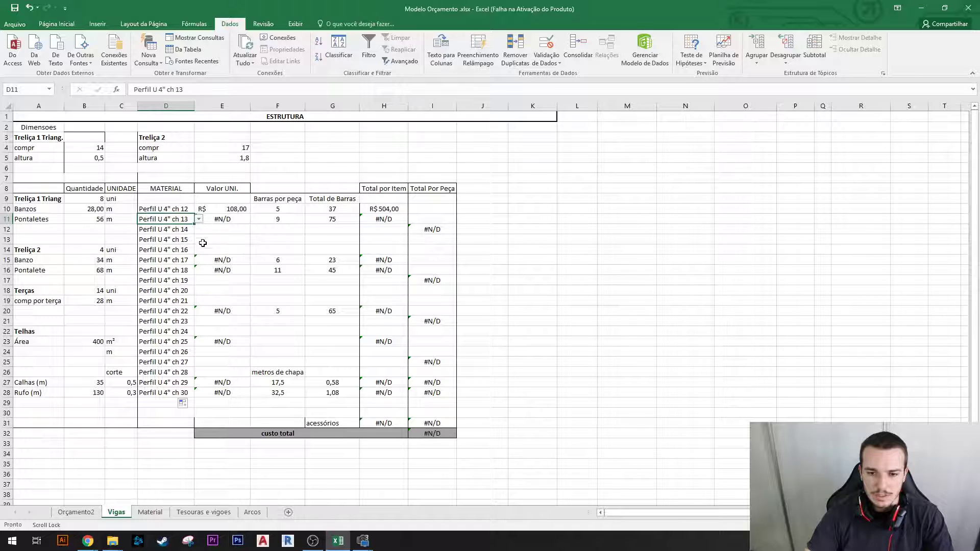
Clear the filled-down material names from the rows without an item, between D12 and D26.
{"action": "left_click_drag", "start_coordinate": [178, 232], "coordinate": [177, 374]}
{"action": "key", "text": "Delete"}
{"action": "key", "text": "Delete"}
{"action": "left_click", "coordinate": [178, 322]}
{"action": "key", "text": "Delete"}
{"action": "key", "text": "Delete"}
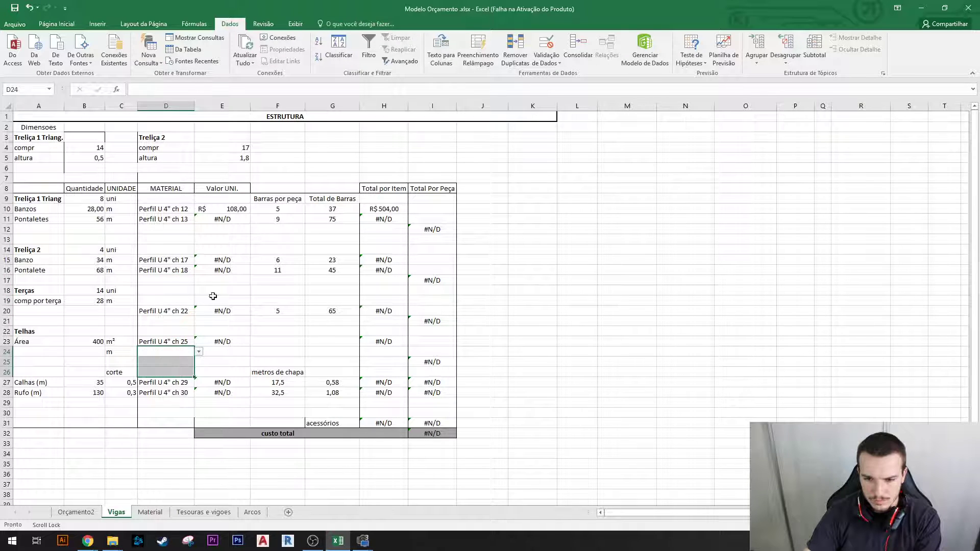
Choose Perfil U 5" ch 11 from the material list for Pontaletes in D11.
{"action": "left_click", "coordinate": [181, 220]}
{"action": "left_click", "coordinate": [200, 219]}
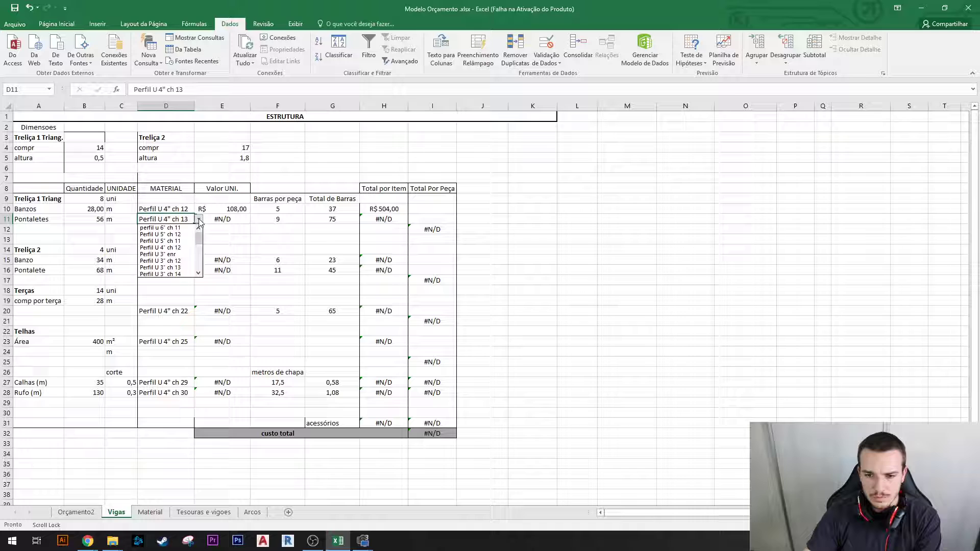
{"action": "left_click", "coordinate": [200, 246]}
{"action": "left_click_drag", "start_coordinate": [200, 247], "coordinate": [200, 234]}
{"action": "left_click", "coordinate": [183, 241]}
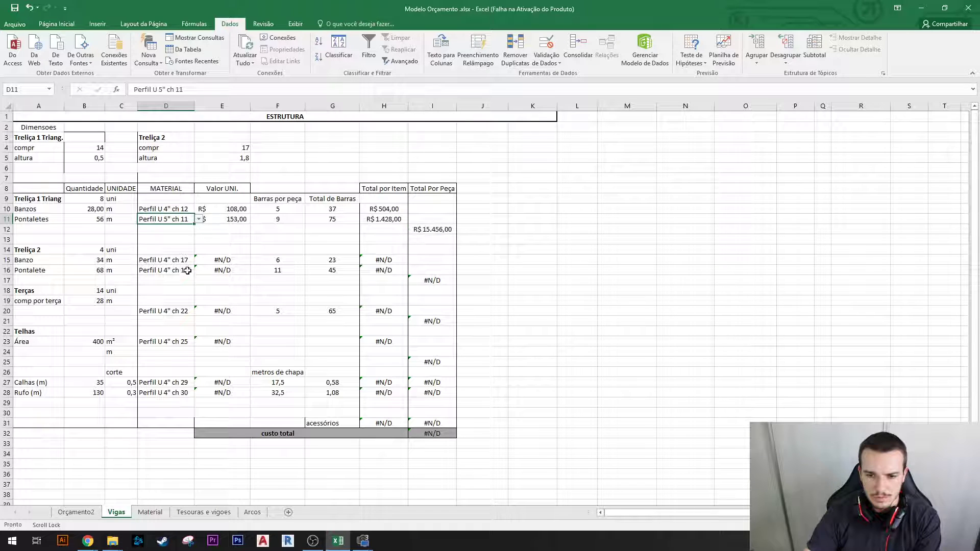
Choose the Treliça 2 materials from their lists: Perfil U 5" ch 12 for Banzo in D15 and Cant 1 1/4 x 1/8 for Pontalete in D16.
{"action": "left_click", "coordinate": [181, 260]}
{"action": "left_click", "coordinate": [199, 261]}
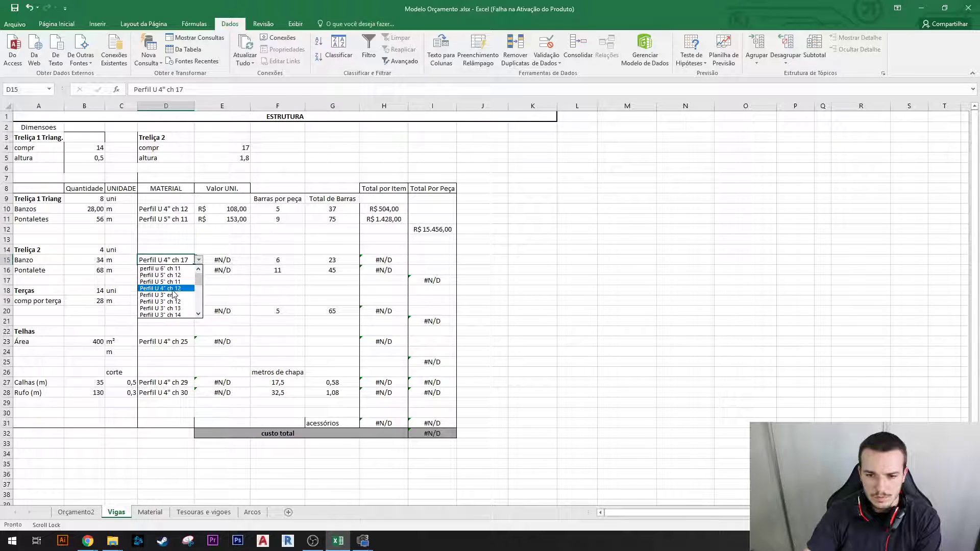
{"action": "left_click", "coordinate": [168, 275]}
{"action": "left_click", "coordinate": [184, 270]}
{"action": "left_click", "coordinate": [199, 270]}
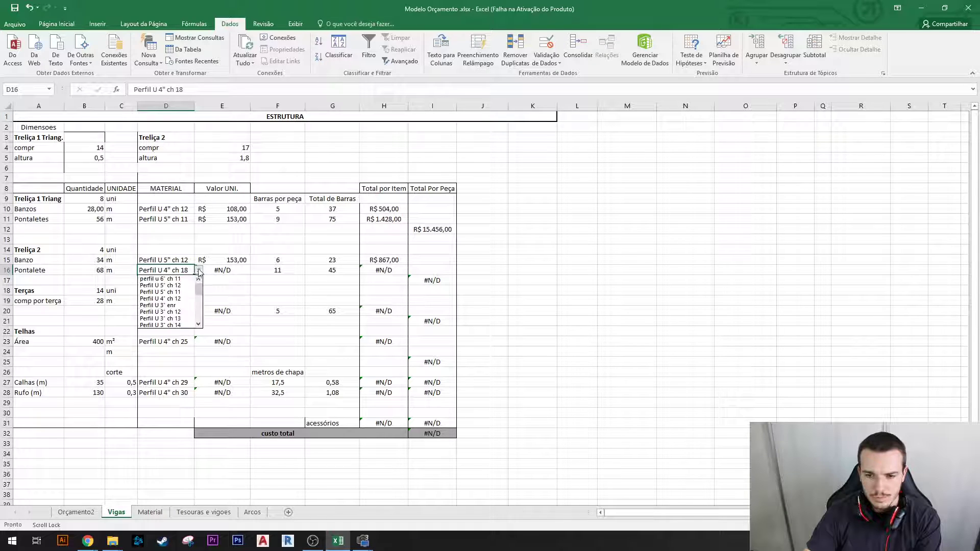
{"action": "left_click_drag", "start_coordinate": [199, 291], "coordinate": [199, 303]}
{"action": "left_click", "coordinate": [161, 312]}
Choose Perfil U 3" enr for Terças in D20 and Perfil U 5" ch 11 for the Telhas area in D23.
{"action": "left_click", "coordinate": [191, 311]}
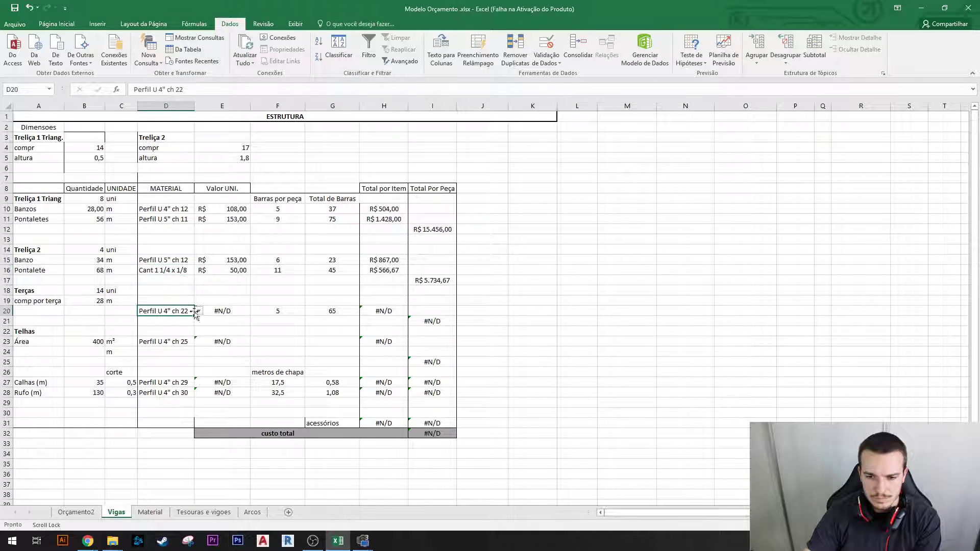
{"action": "left_click", "coordinate": [198, 312]}
{"action": "left_click", "coordinate": [177, 352]}
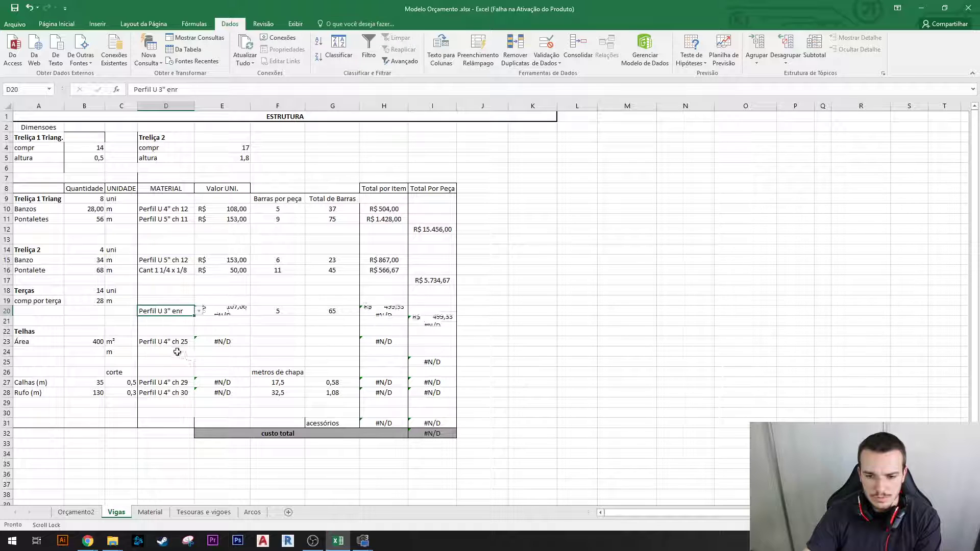
{"action": "left_click", "coordinate": [188, 343]}
{"action": "left_click", "coordinate": [199, 341]}
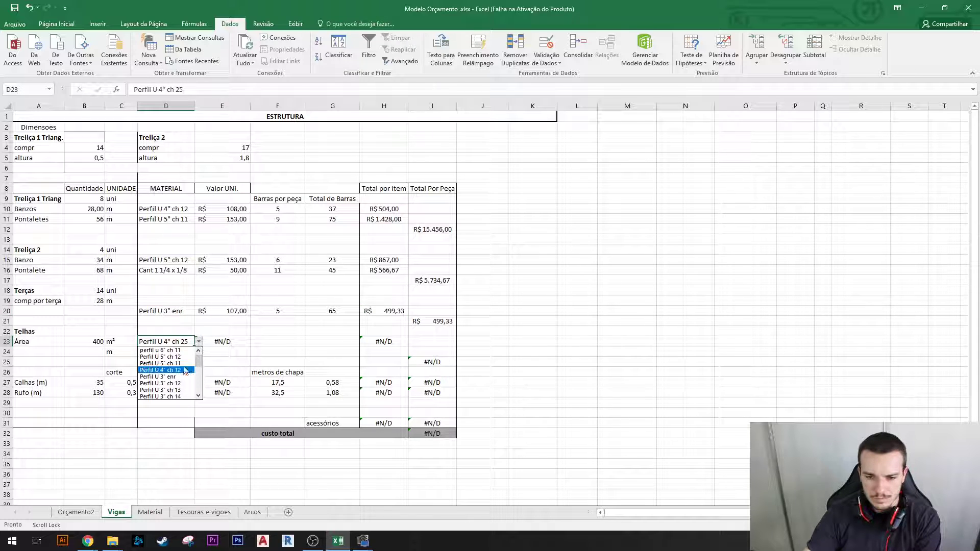
{"action": "left_click", "coordinate": [169, 363]}
Choose cantoneira 1 1/2" from the material list for Calhas in D27.
{"action": "left_click", "coordinate": [188, 384]}
{"action": "left_click", "coordinate": [199, 382]}
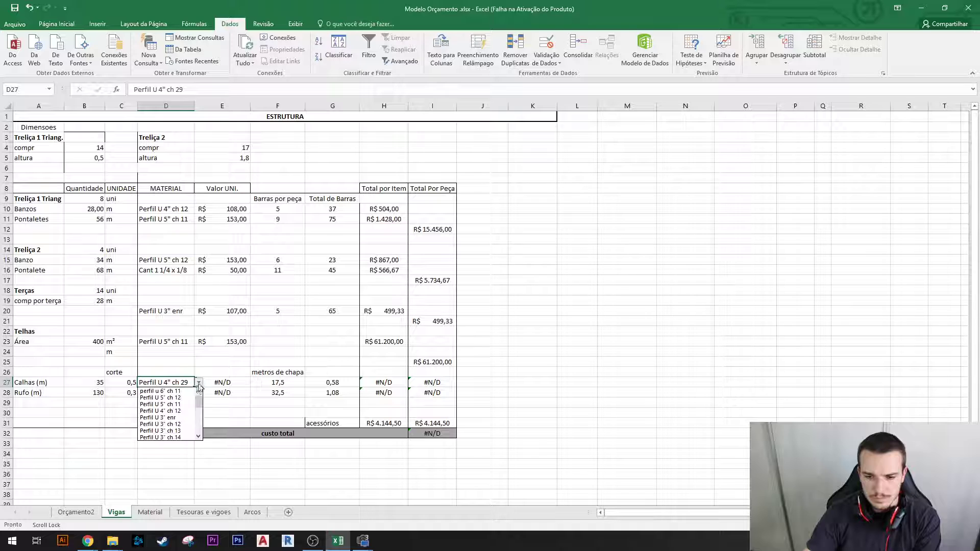
{"action": "scroll", "coordinate": [198, 437], "scroll_direction": "down", "scroll_amount": 1}
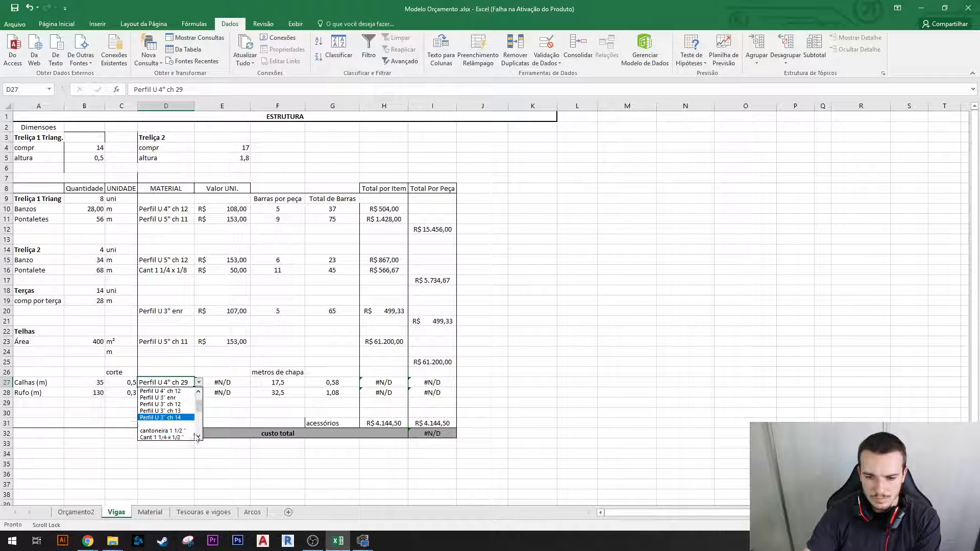
{"action": "left_click", "coordinate": [174, 431]}
Choose Perfil U 5" ch 12 from the material list for Rufo in D28.
{"action": "left_click", "coordinate": [197, 389]}
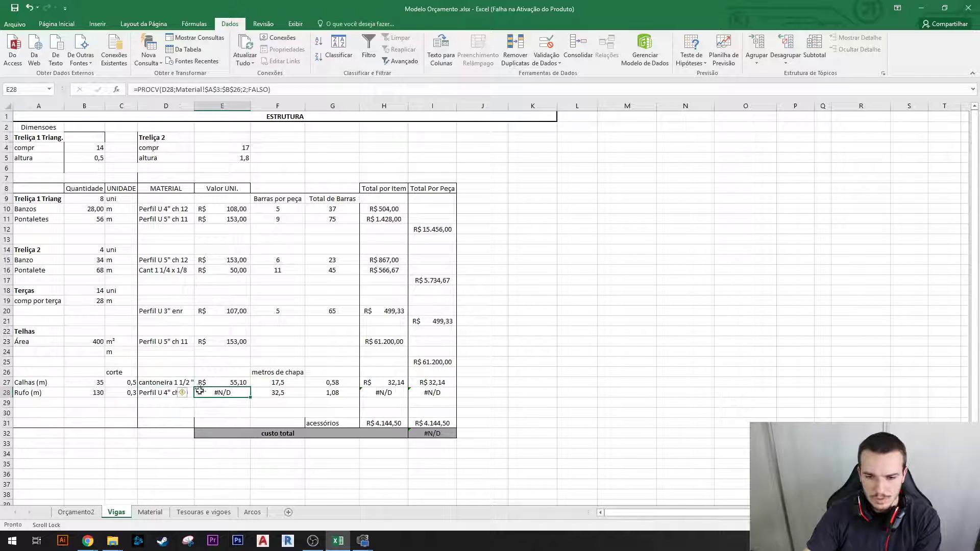
{"action": "left_click", "coordinate": [161, 393]}
{"action": "left_click", "coordinate": [198, 397]}
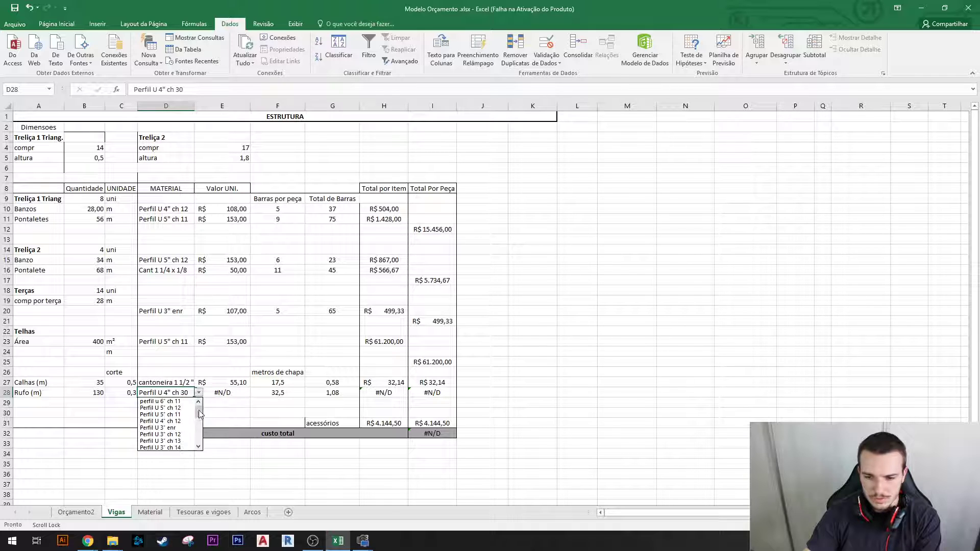
{"action": "left_click", "coordinate": [197, 407]}
{"action": "left_click", "coordinate": [198, 394]}
{"action": "left_click", "coordinate": [177, 393]}
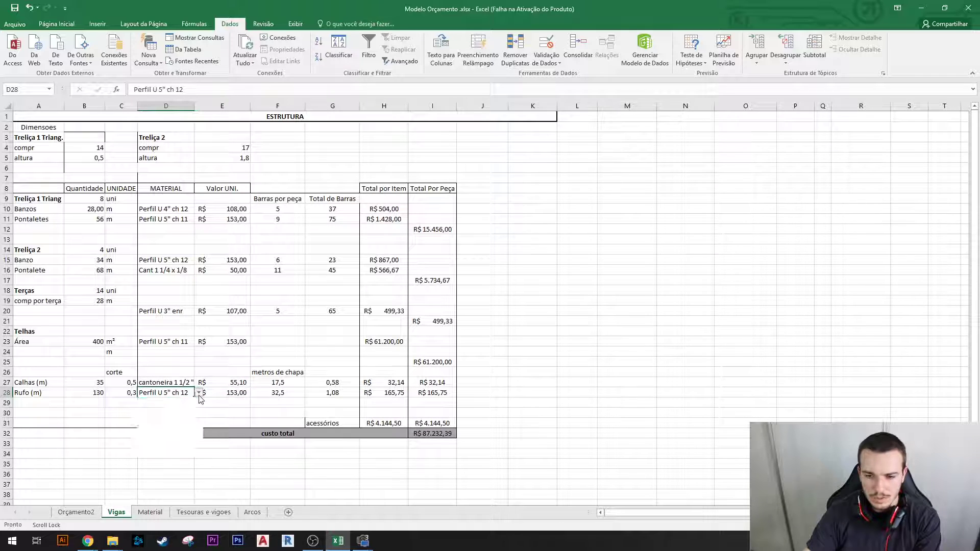
Change the material to BOBINA 0,5 for both Rufo in D28 and Calhas in D27, choosing it from their lists.
{"action": "left_click", "coordinate": [199, 393]}
{"action": "scroll", "coordinate": [166, 424], "scroll_direction": "down", "scroll_amount": 3}
{"action": "left_click", "coordinate": [166, 415]}
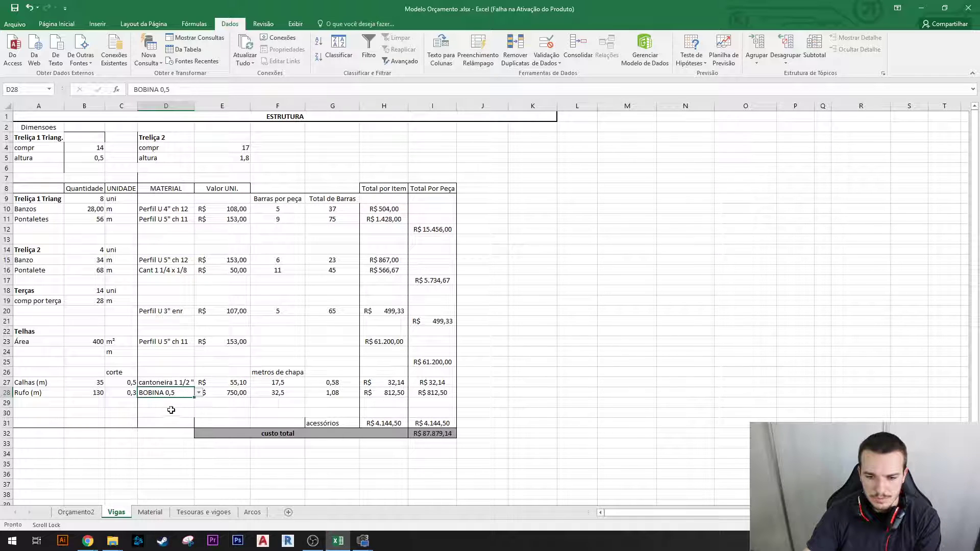
{"action": "left_click", "coordinate": [184, 382]}
{"action": "left_click", "coordinate": [198, 383]}
{"action": "scroll", "coordinate": [203, 430], "scroll_direction": "down", "scroll_amount": 3}
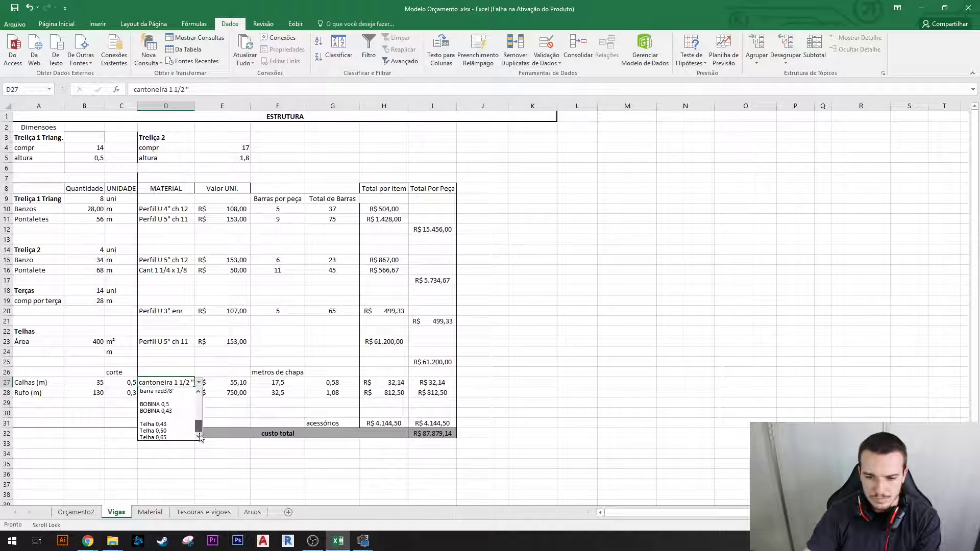
{"action": "left_click", "coordinate": [173, 412]}
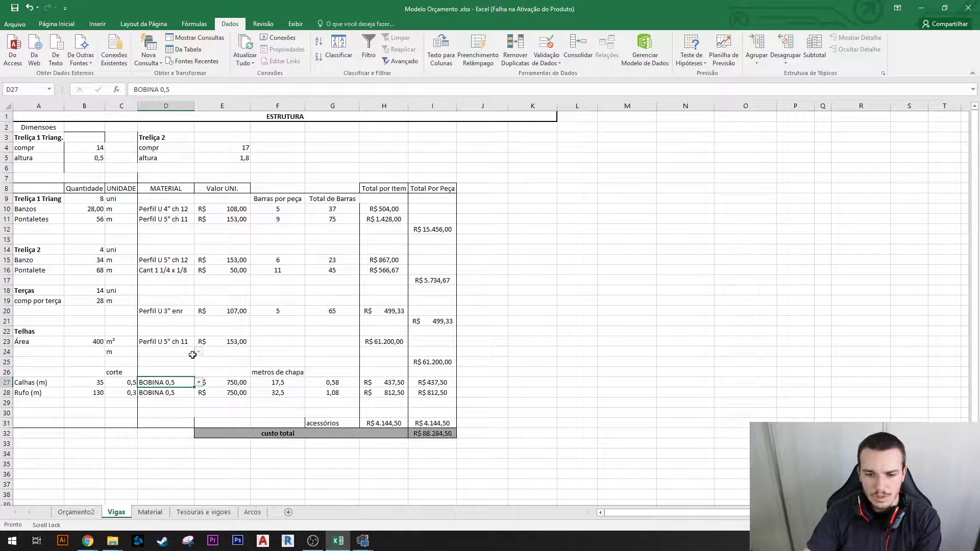
Choose Telha 0,50 from the material list for the Telhas area in D23.
{"action": "left_click", "coordinate": [181, 343]}
{"action": "left_click", "coordinate": [199, 341]}
{"action": "scroll", "coordinate": [168, 388], "scroll_direction": "down", "scroll_amount": 6}
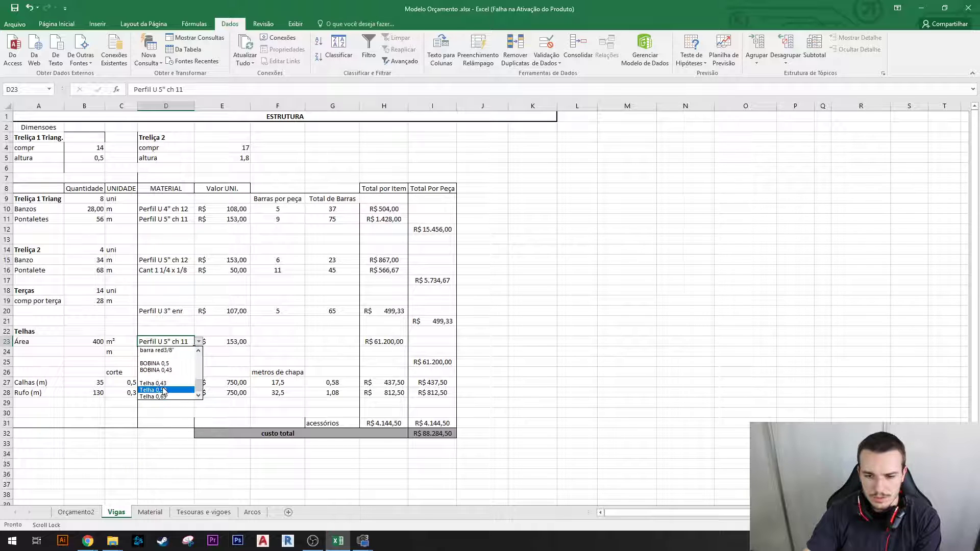
{"action": "left_click", "coordinate": [166, 390]}
{"action": "left_click", "coordinate": [165, 329]}
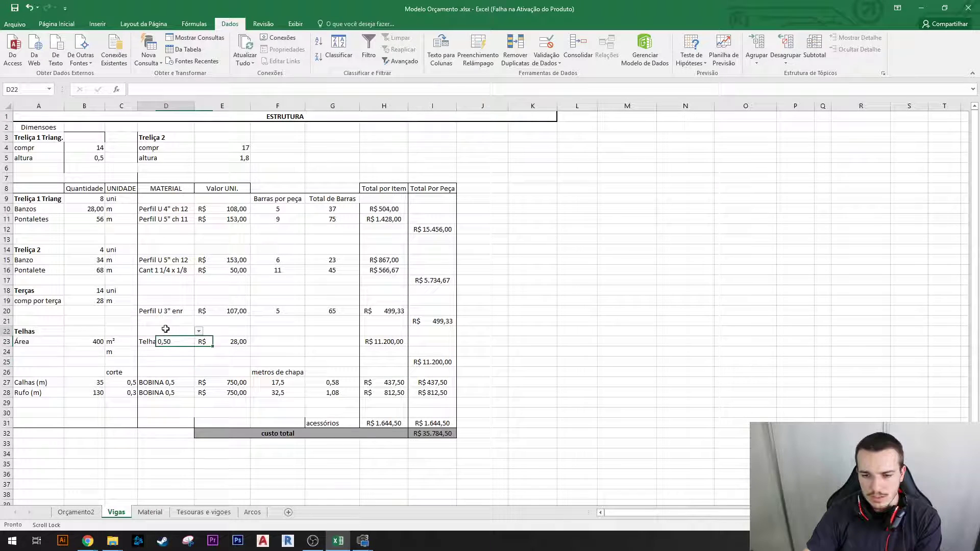
{"action": "left_click", "coordinate": [191, 348]}
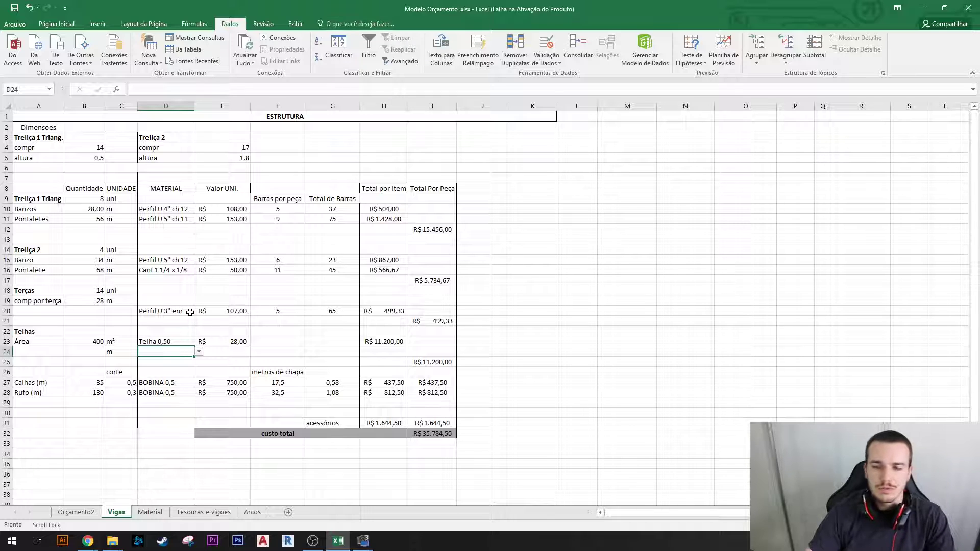